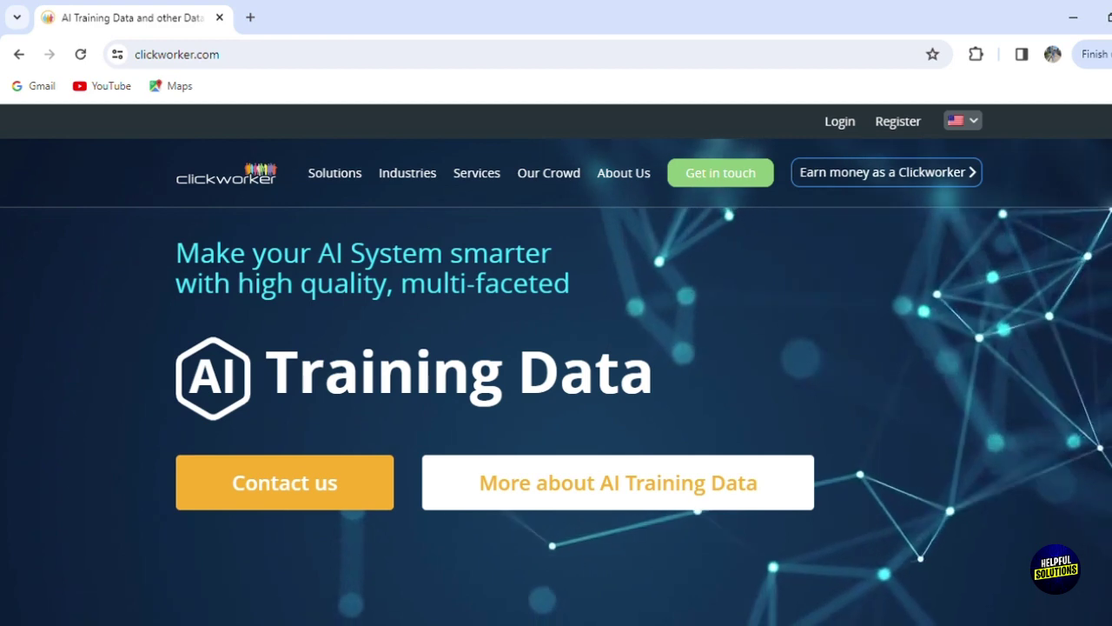
Step: Scroll down and back up through the Clickworker homepage
scroll(556, 382, down, 5)
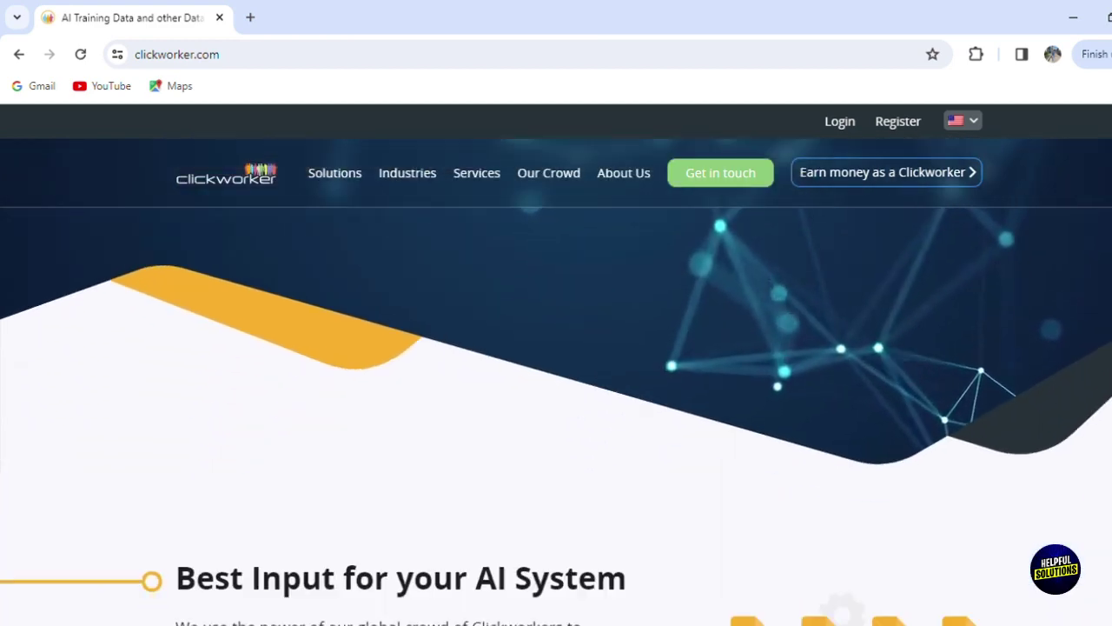
scroll(556, 382, down, 4)
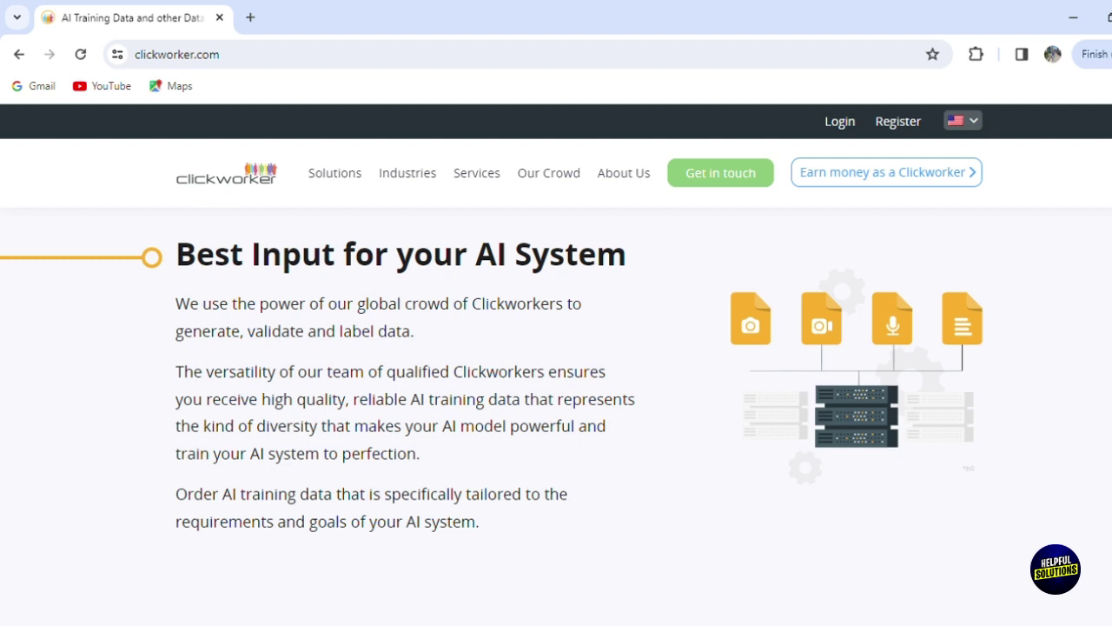
scroll(557, 417, down, 5)
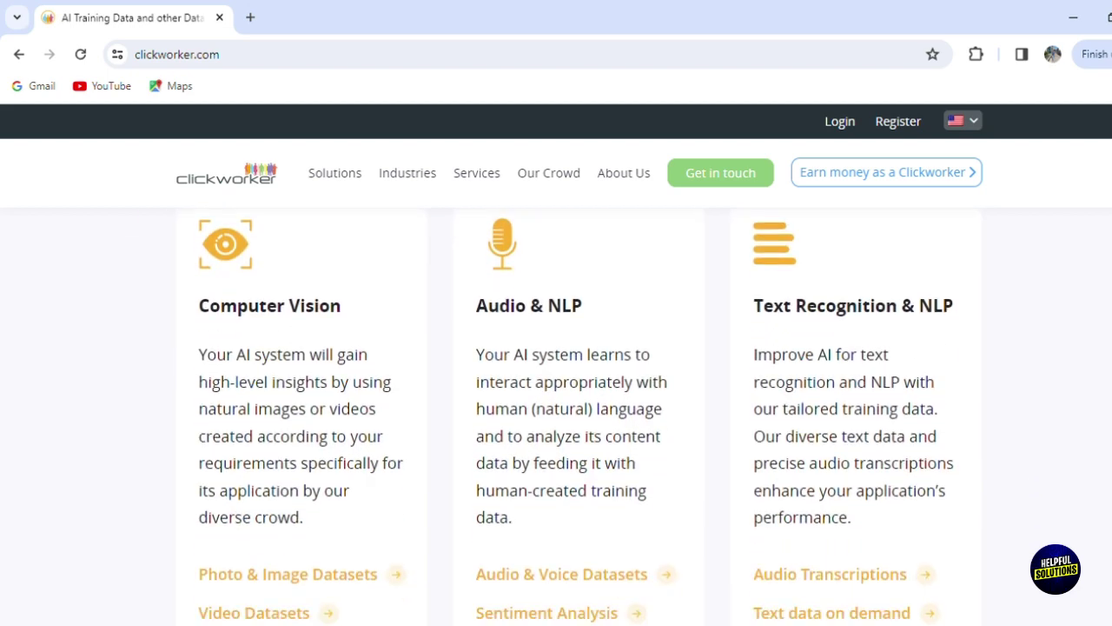
scroll(556, 417, down, 2)
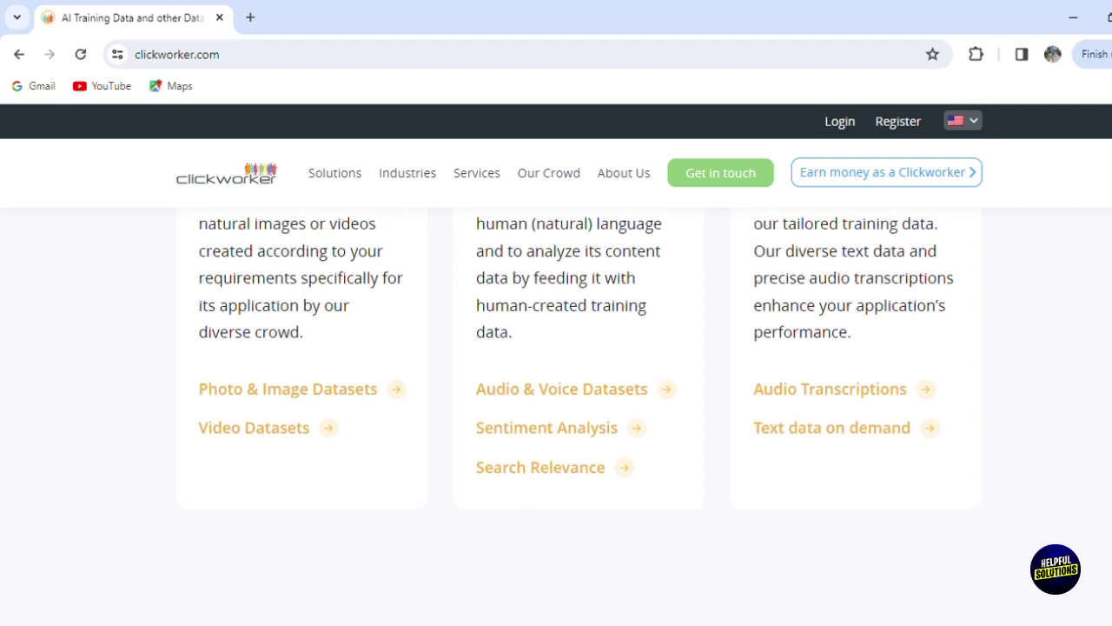
scroll(556, 417, down, 1)
scroll(556, 417, down, 2)
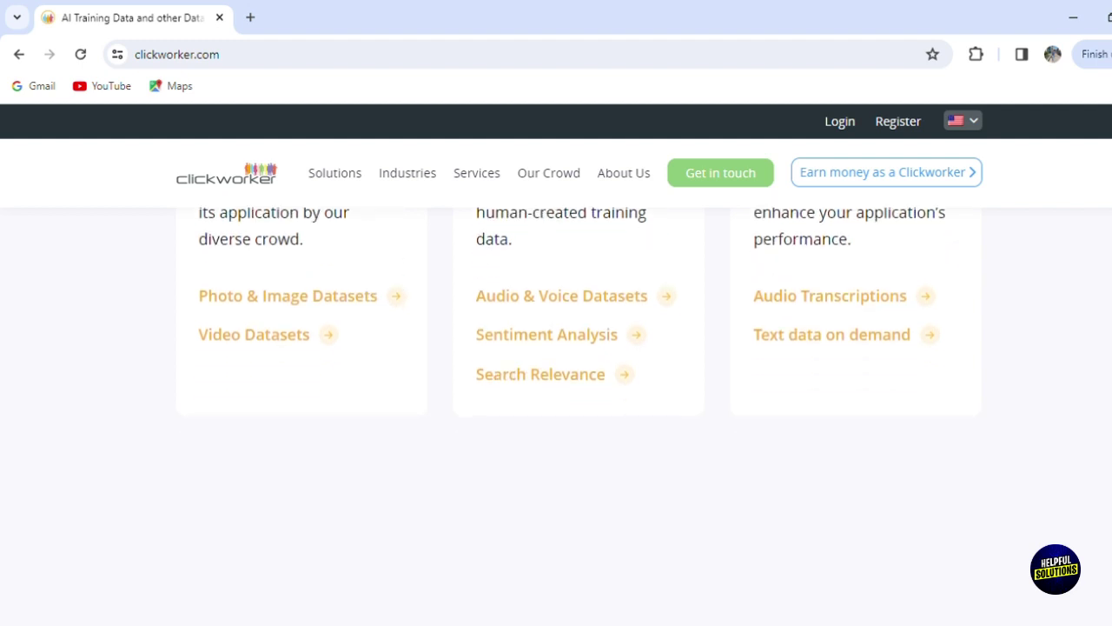
scroll(556, 417, down, 2)
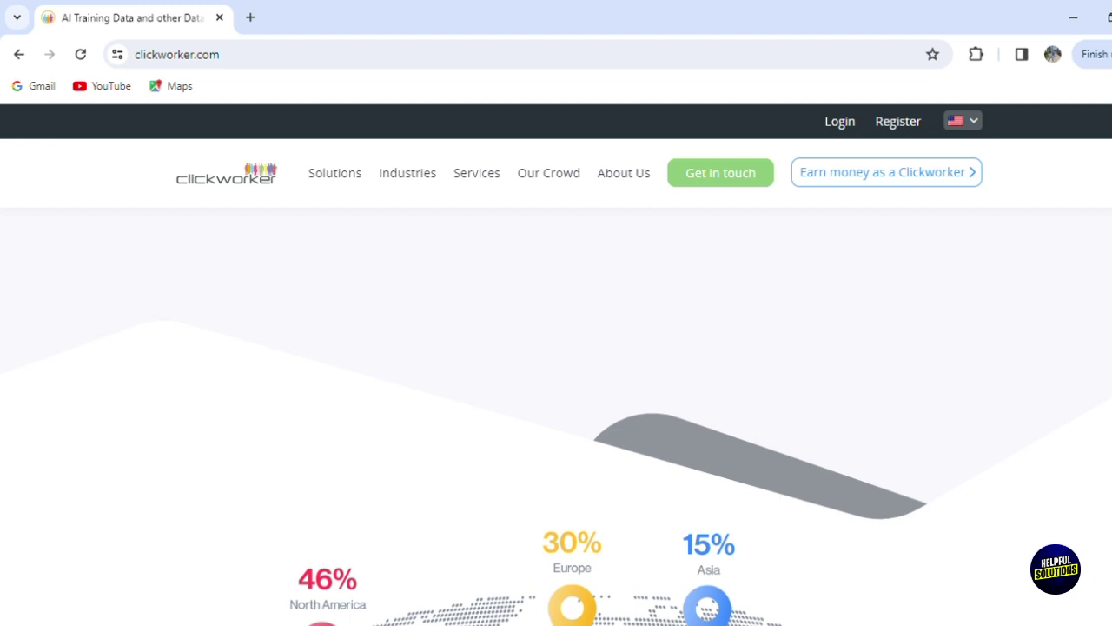
scroll(556, 417, down, 2)
scroll(556, 418, down, 2)
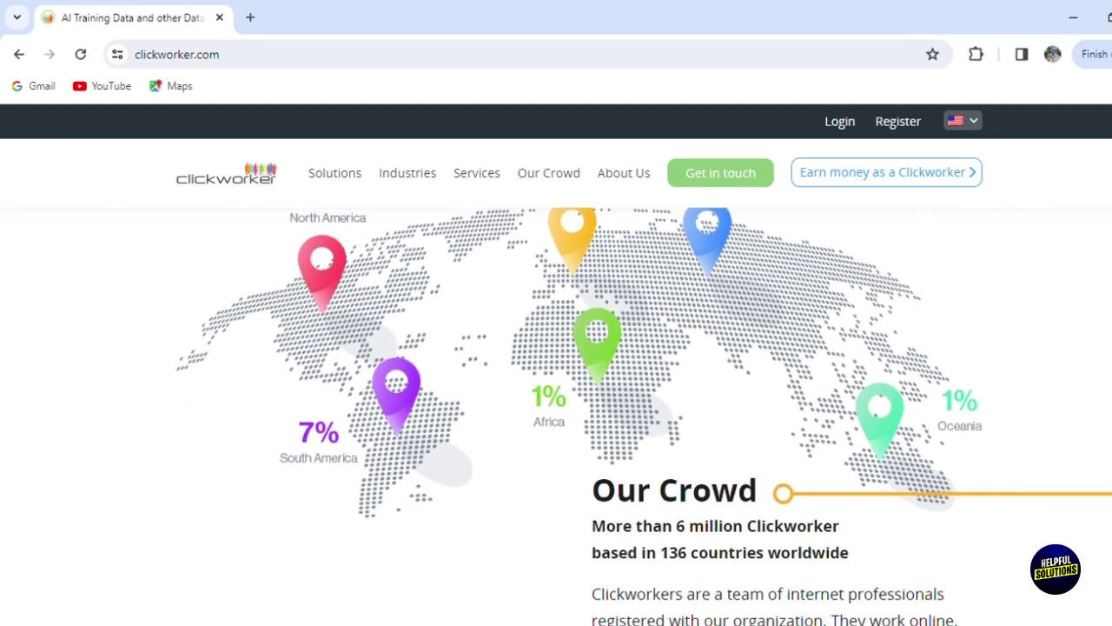
scroll(556, 417, up, 1)
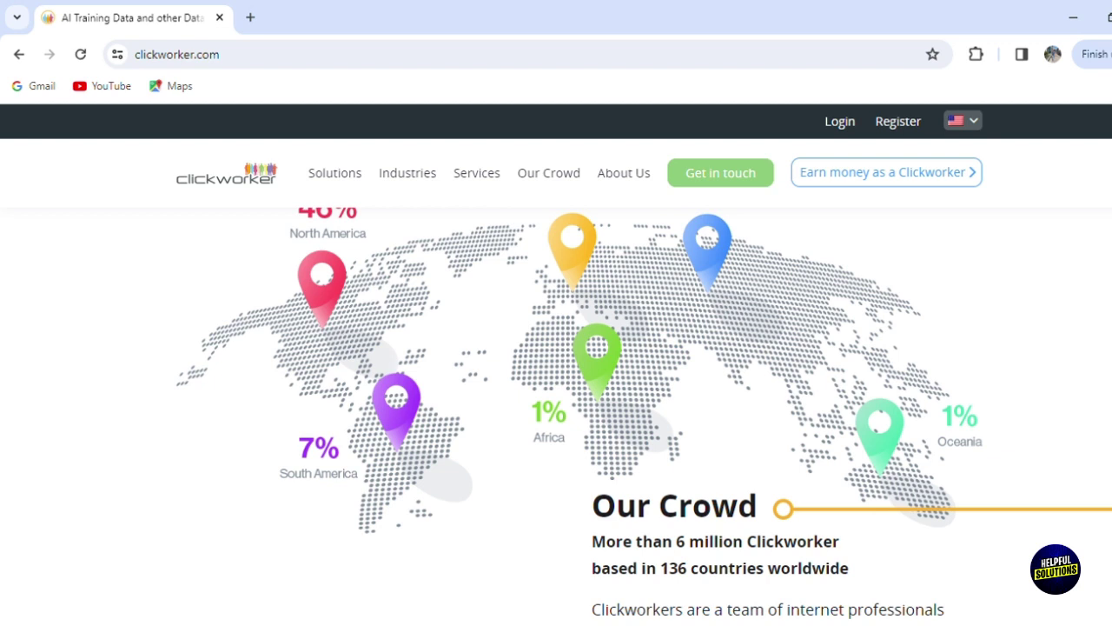
scroll(556, 417, up, 1)
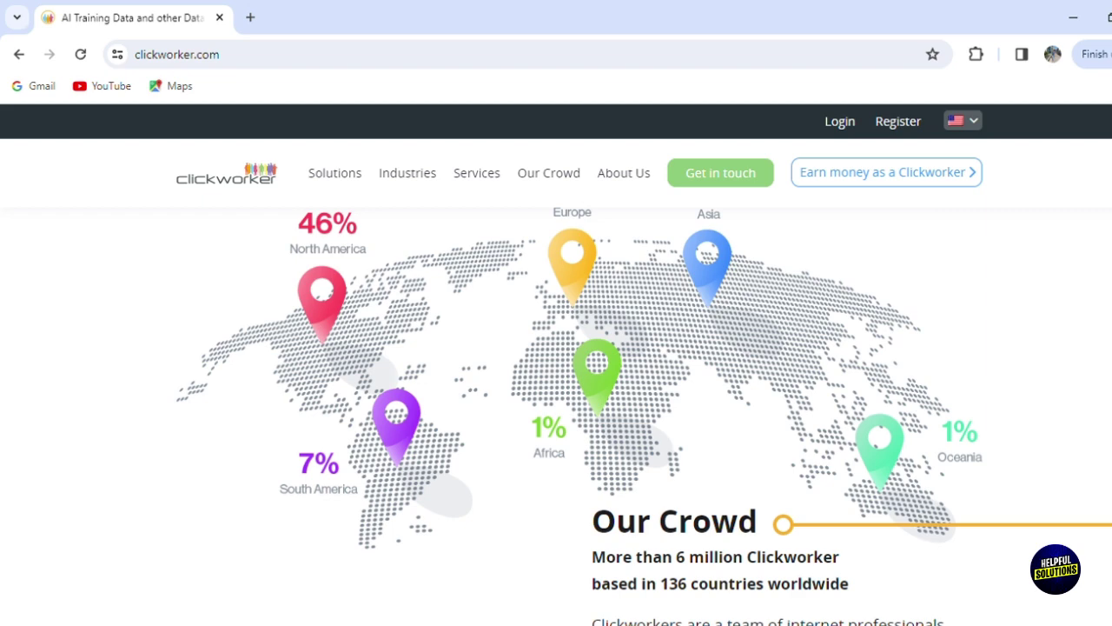
scroll(556, 418, up, 15)
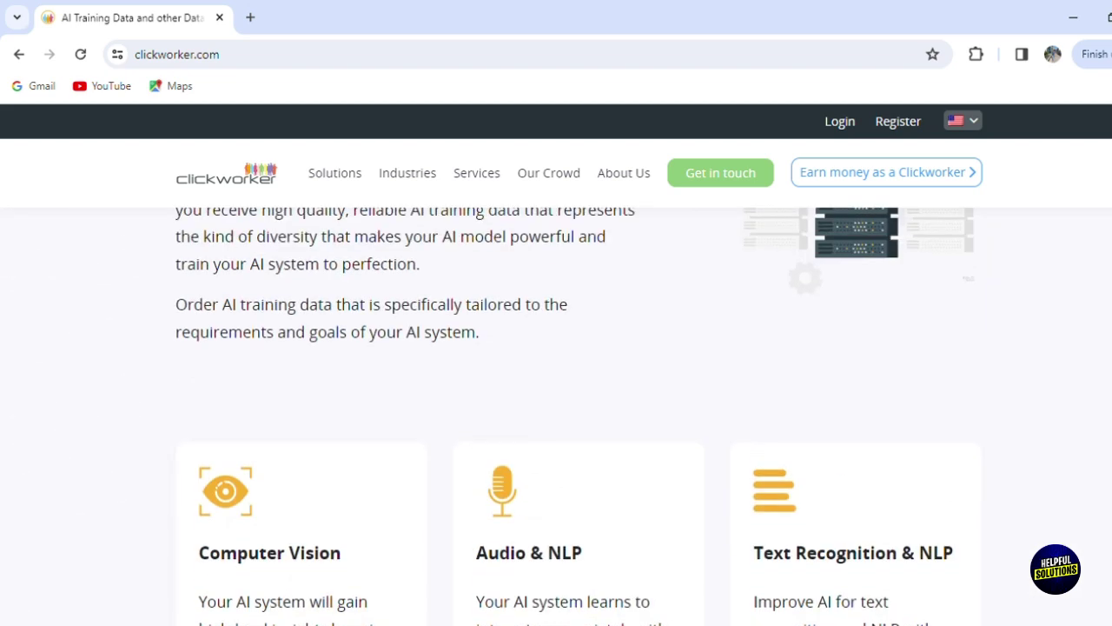
scroll(556, 417, up, 6)
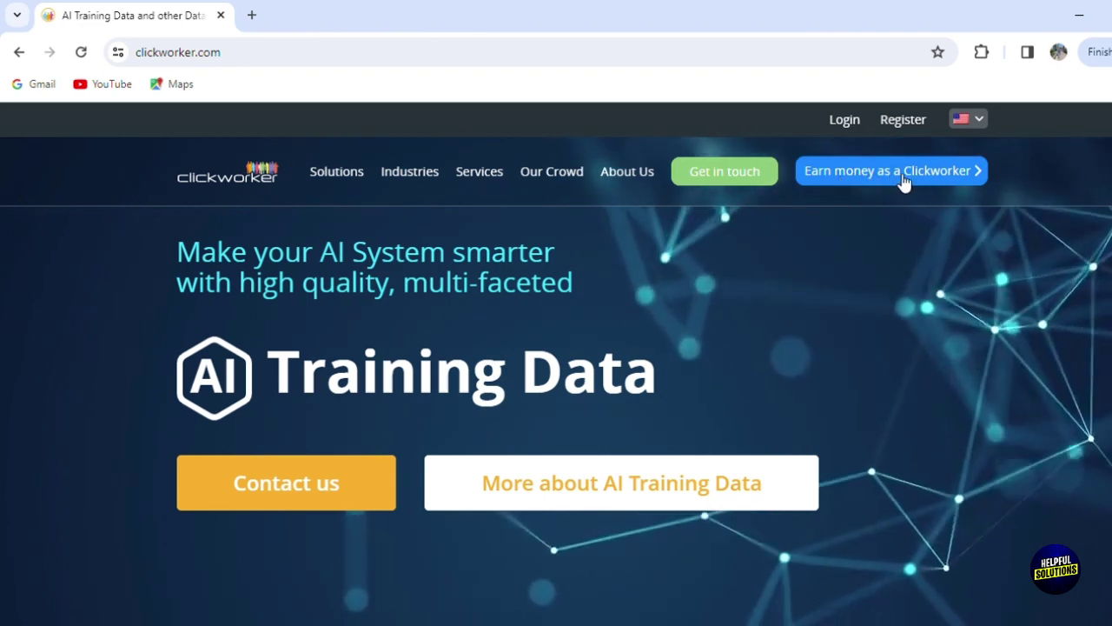
Step: Open the Earn money as a Clickworker page and bring its Signup/Login buttons into view
mouse_move(747, 181)
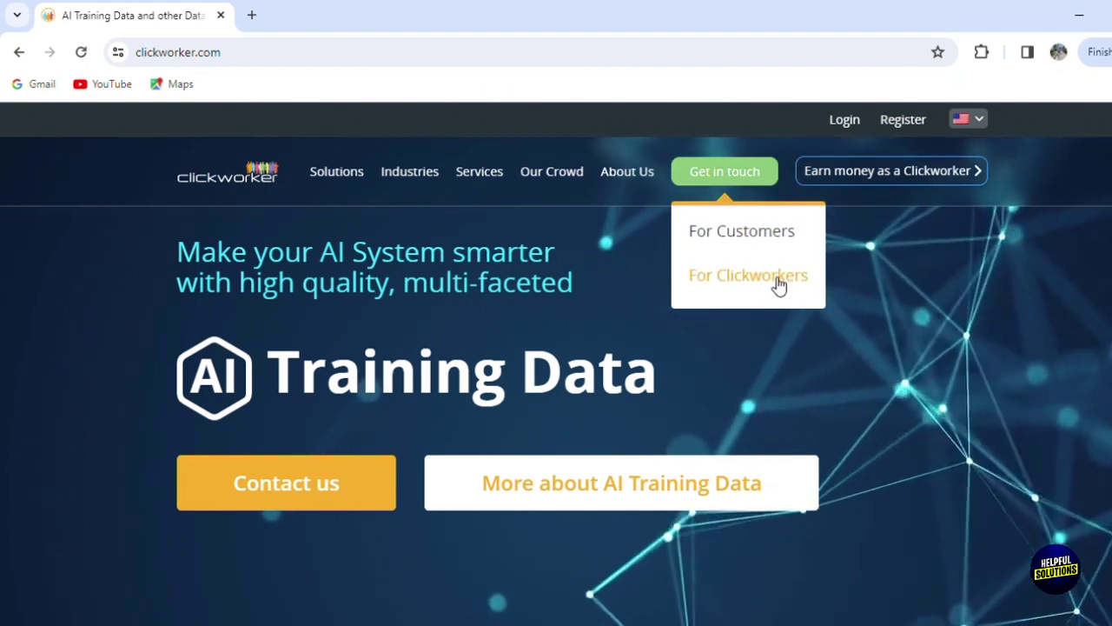
click(856, 175)
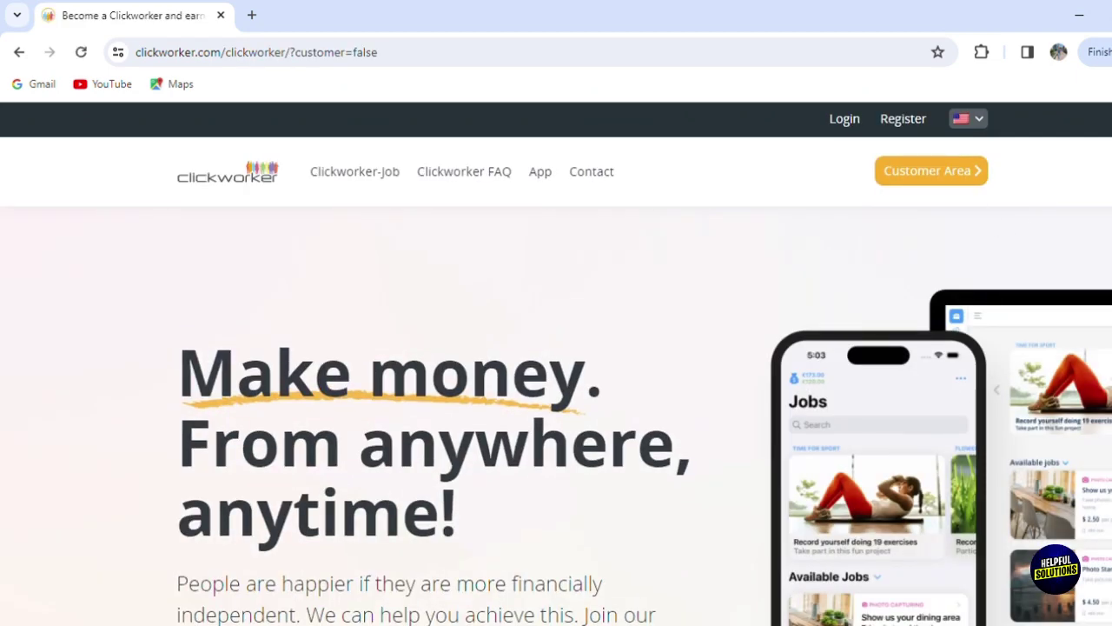
scroll(556, 415, down, 6)
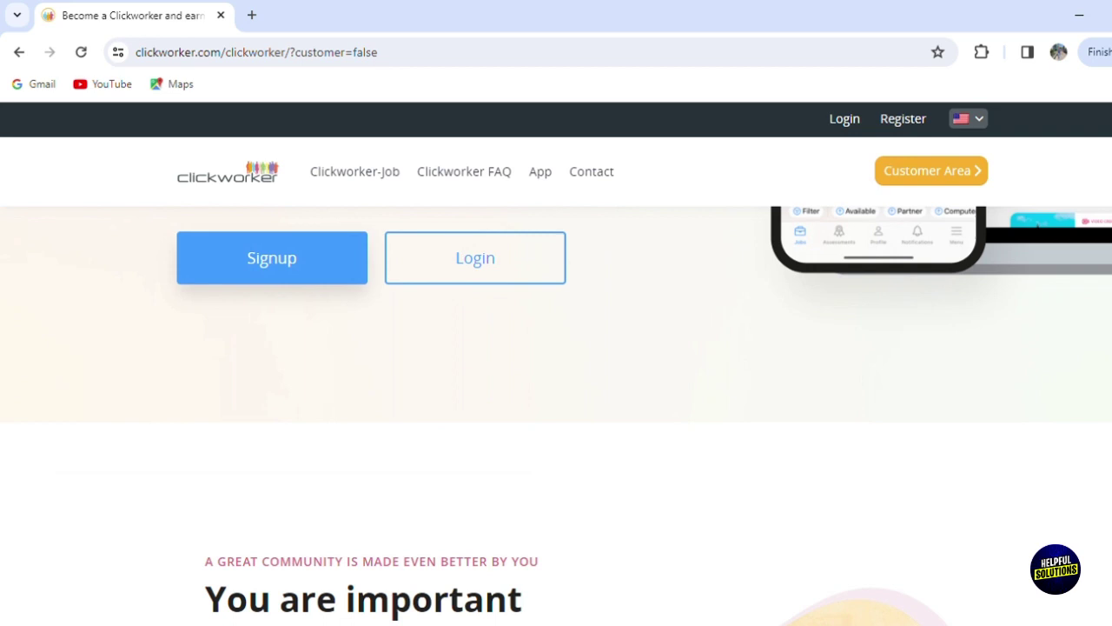
scroll(556, 415, up, 1)
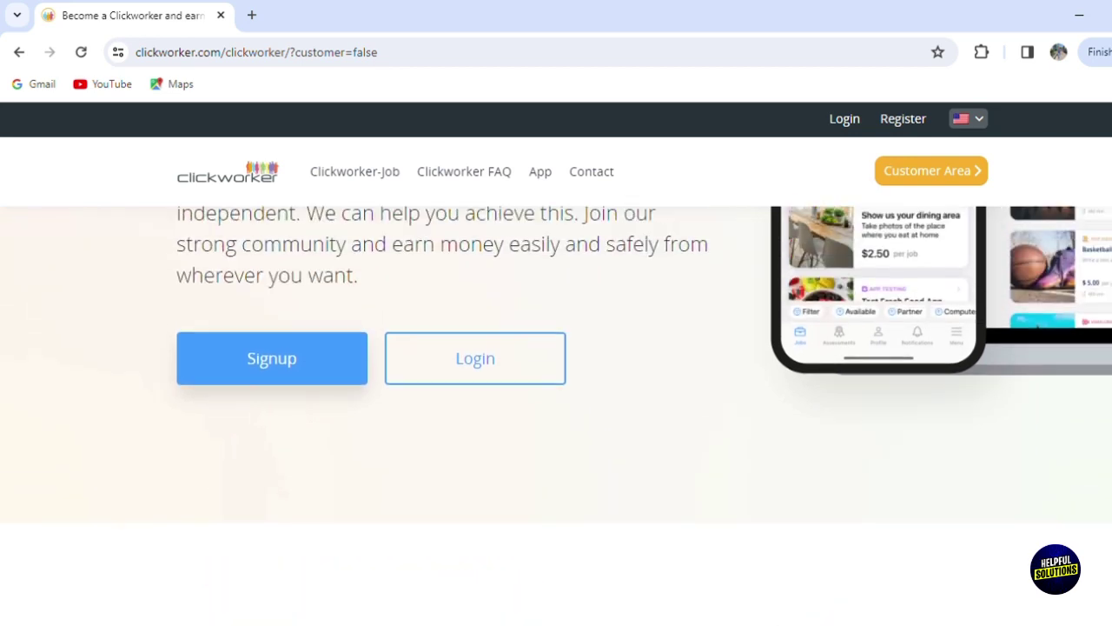
Step: Start a new worker sign-up and set the gender to Male
click(345, 363)
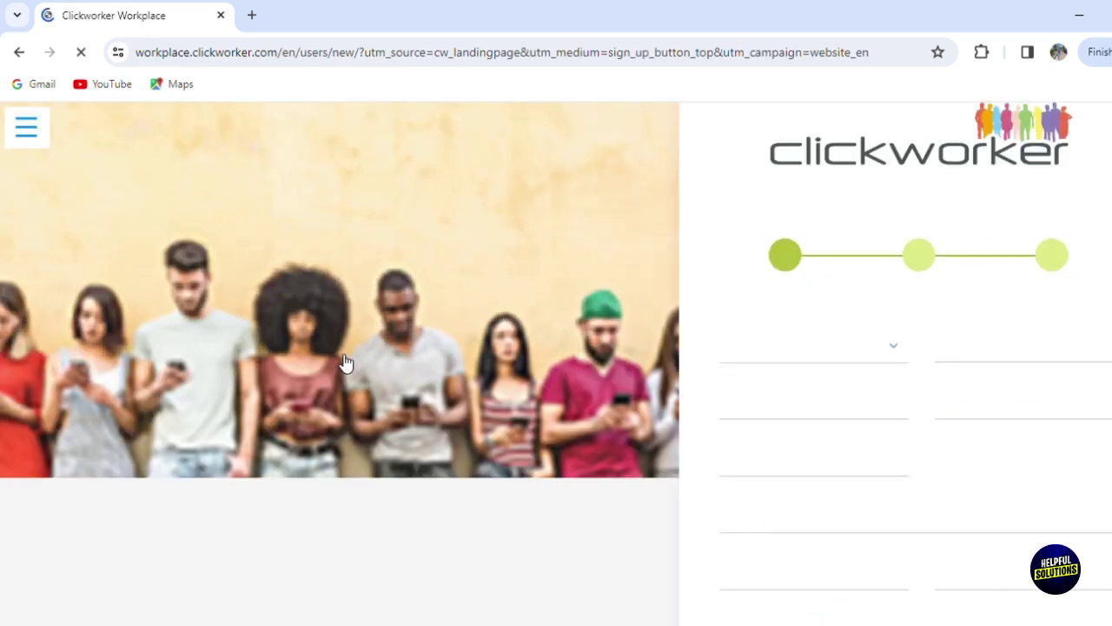
scroll(556, 364, down, 1)
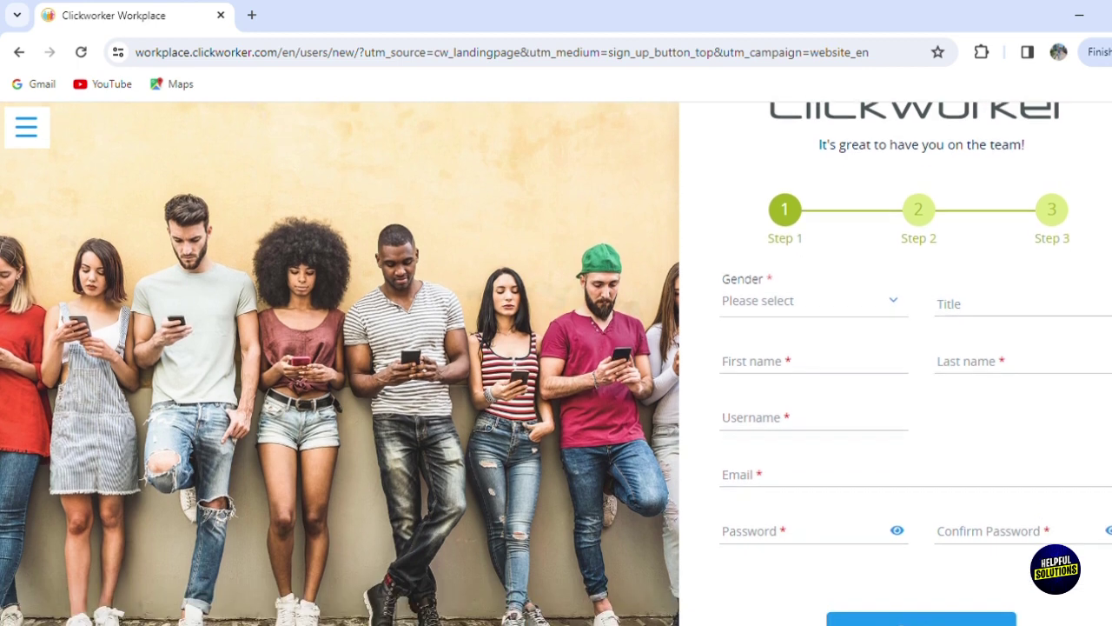
click(812, 265)
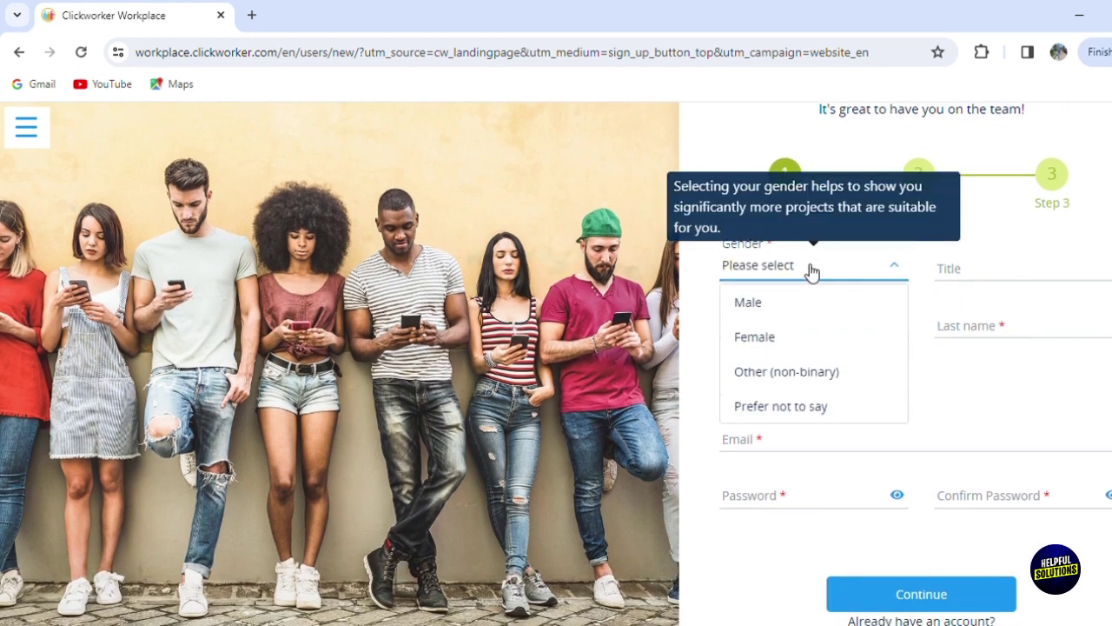
click(786, 310)
Step: Fill in the title, first and last name, username, e-mail, password and password confirmation
click(1002, 274)
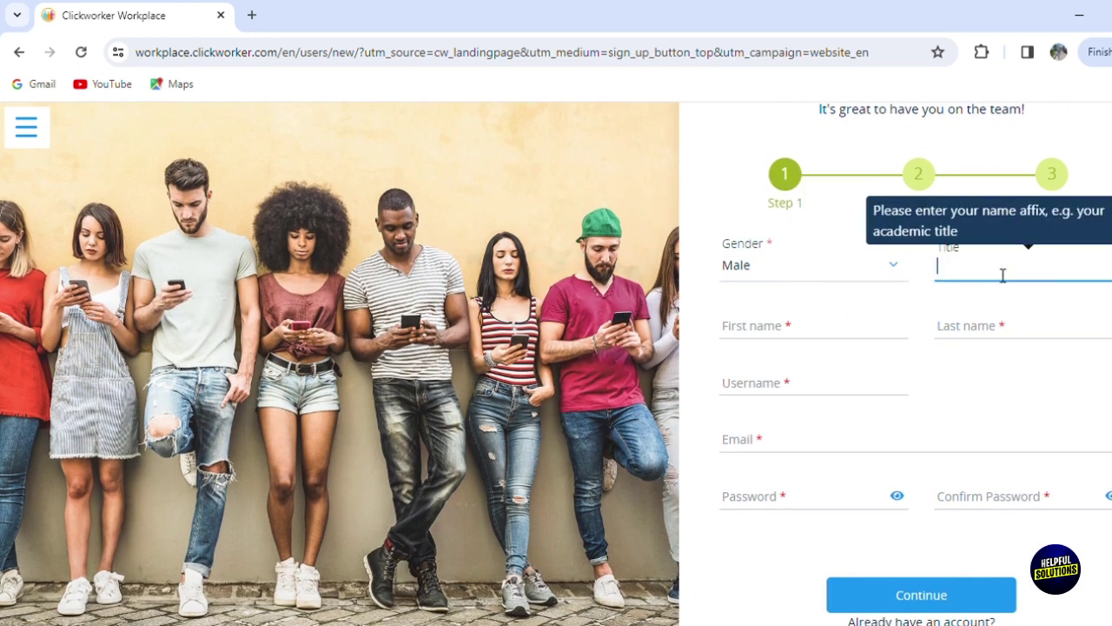
key(Tab)
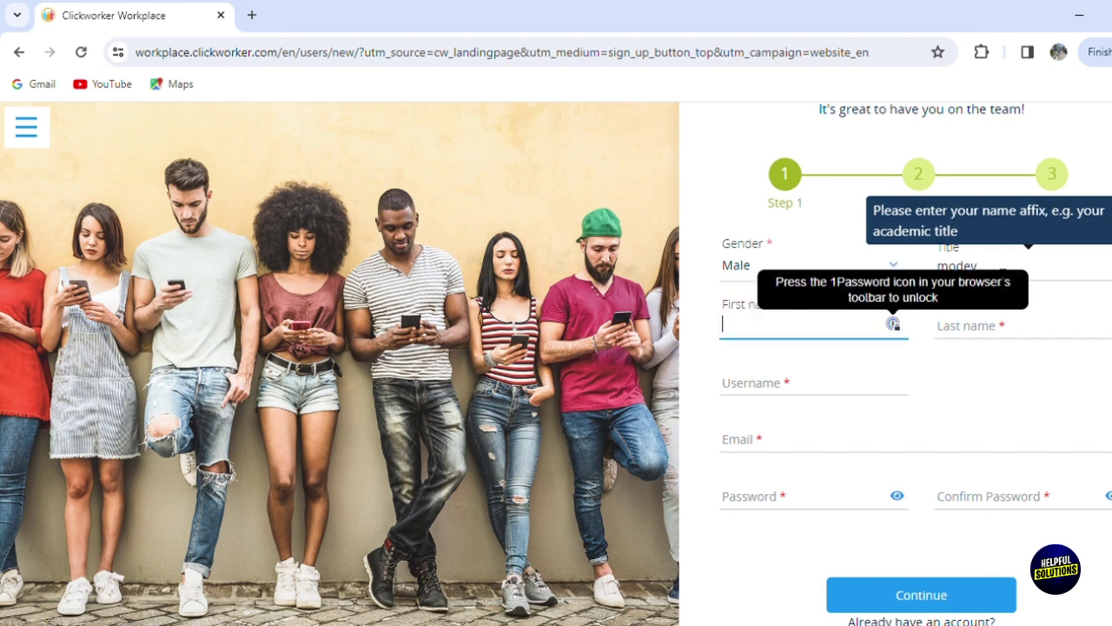
key(Tab)
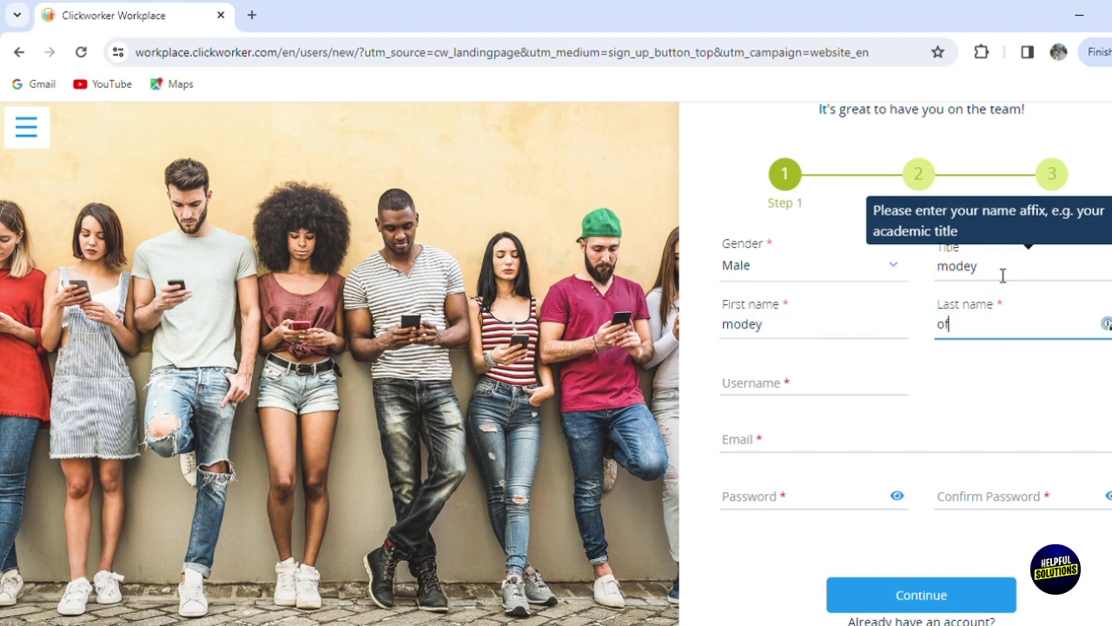
key(Tab)
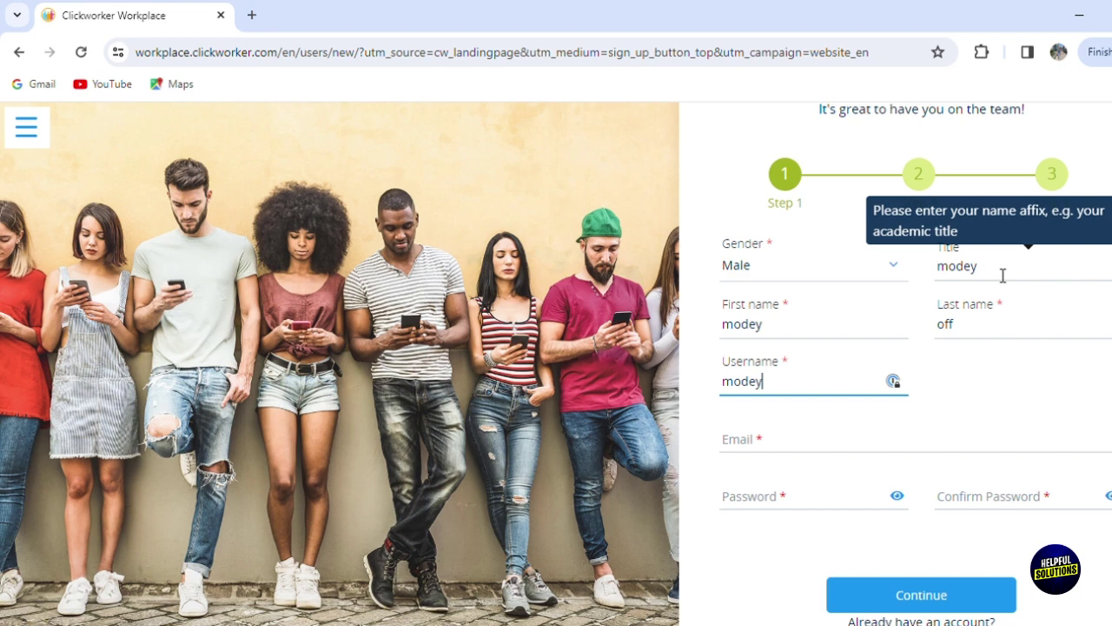
key(Tab)
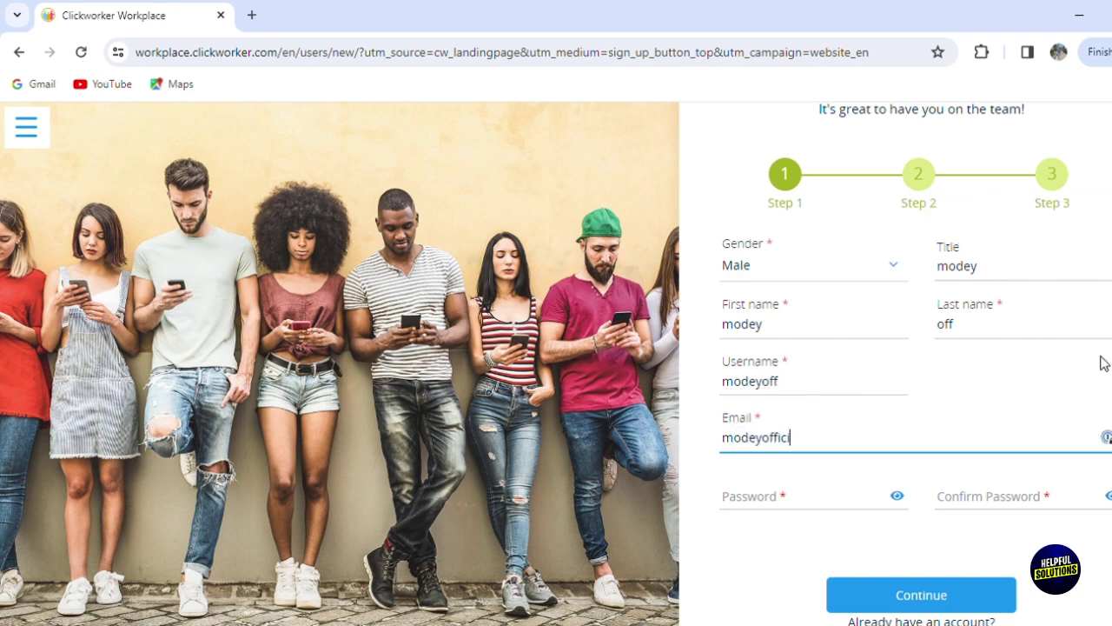
key(Tab)
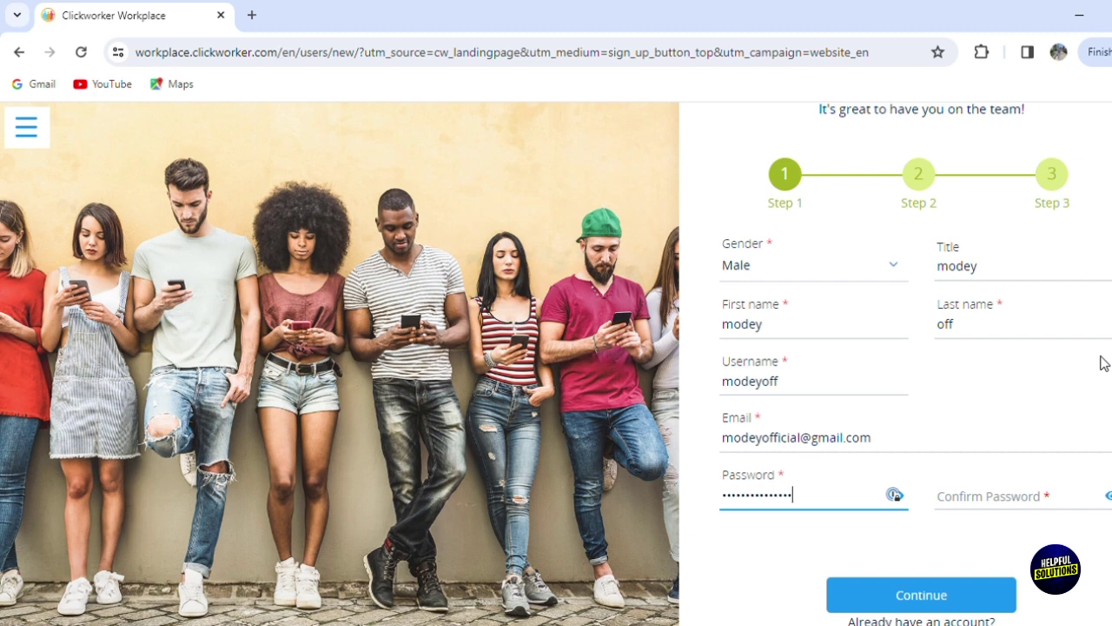
click(1014, 496)
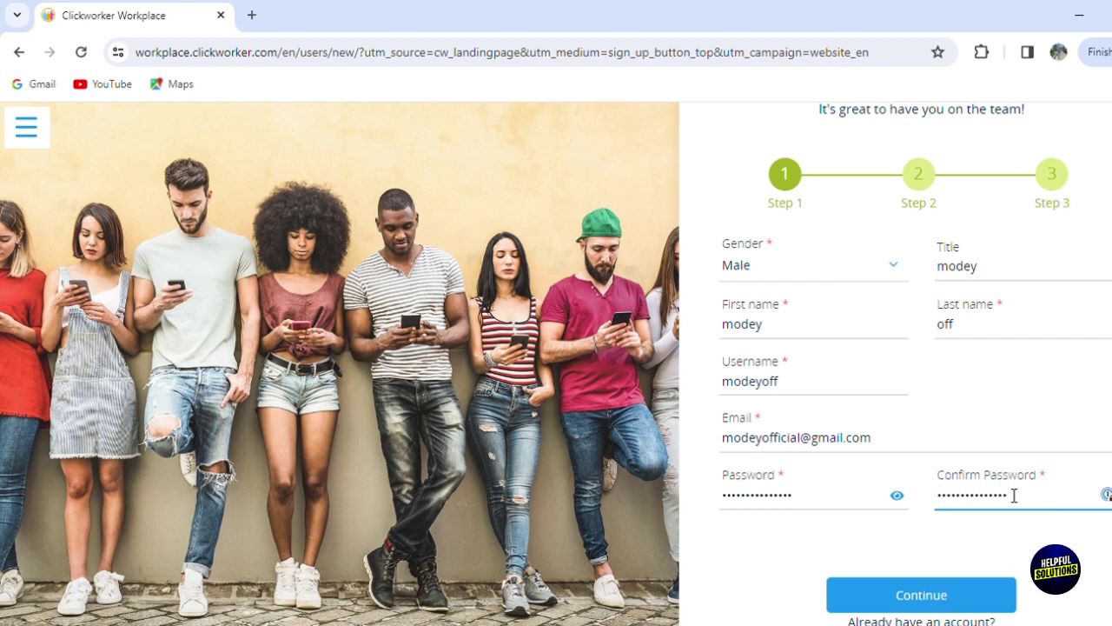
Step: Submit Step 1, paste in the birthday date and choose Algeria as the country
click(930, 608)
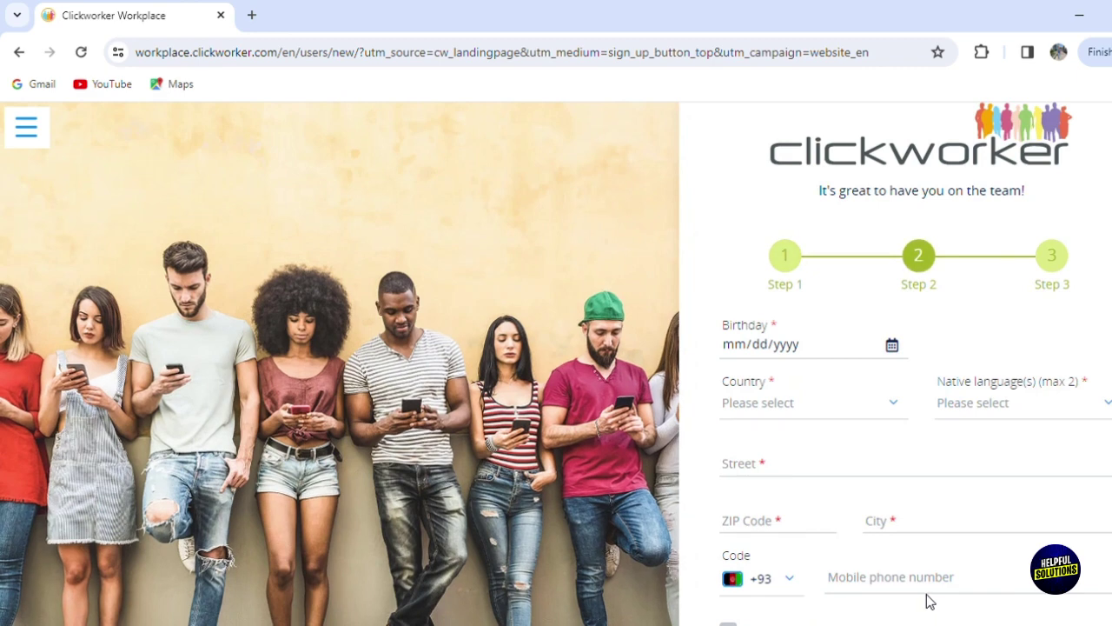
click(849, 351)
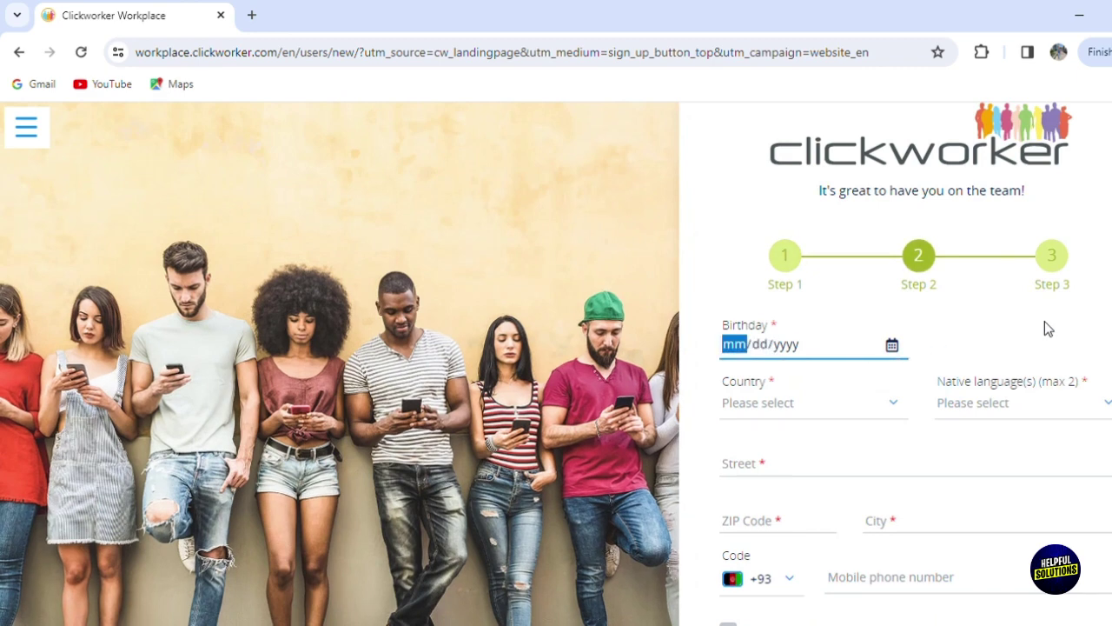
scroll(1047, 328, down, 1)
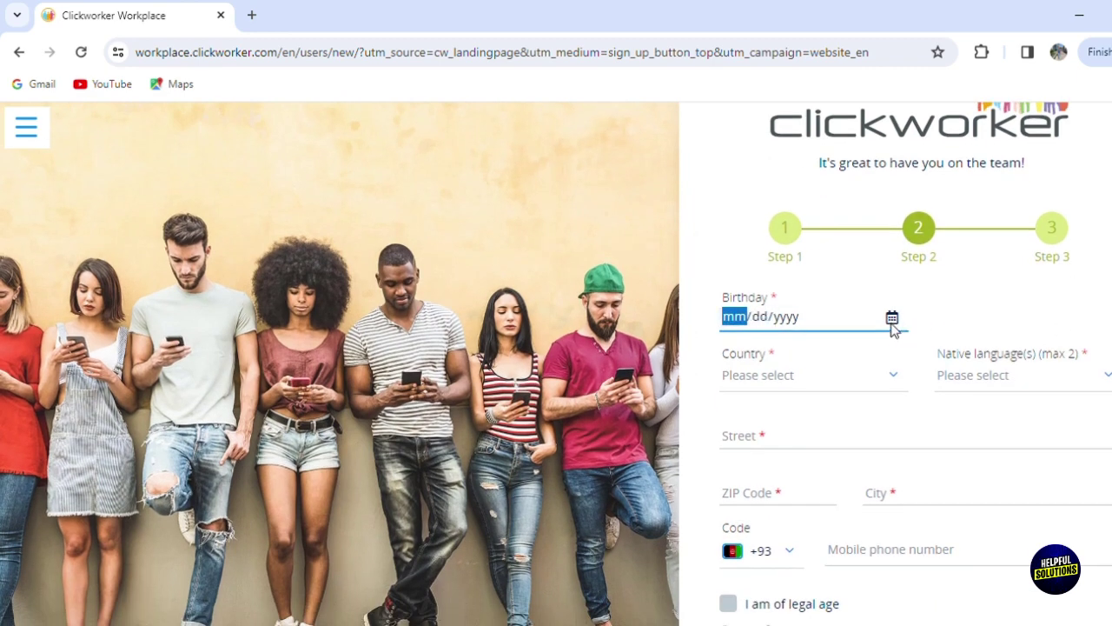
text(11/20/2005)
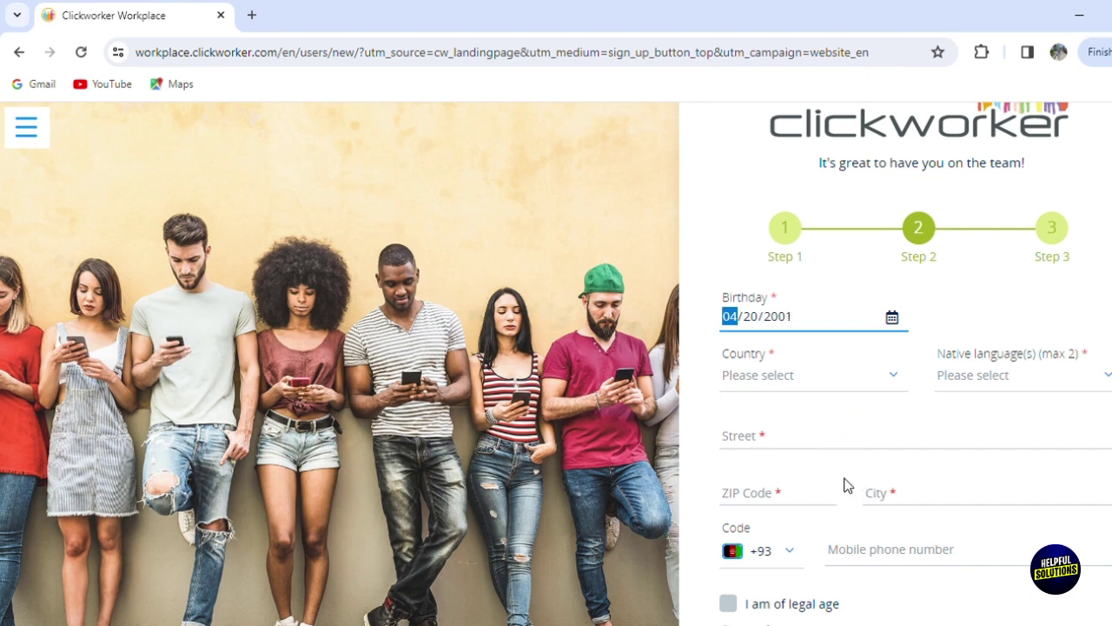
click(822, 391)
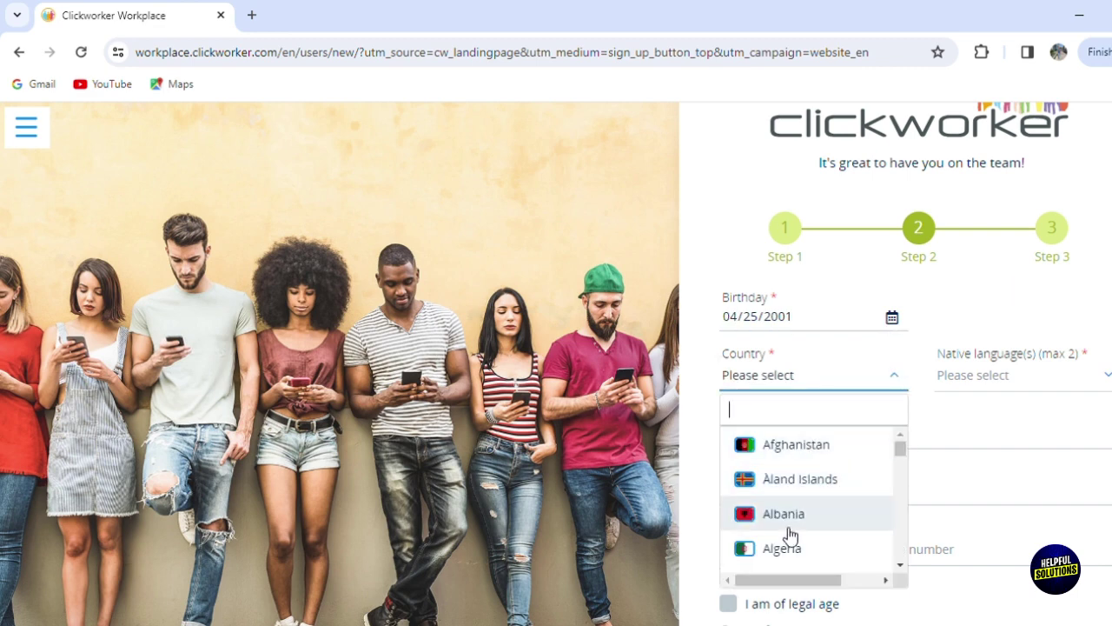
click(771, 548)
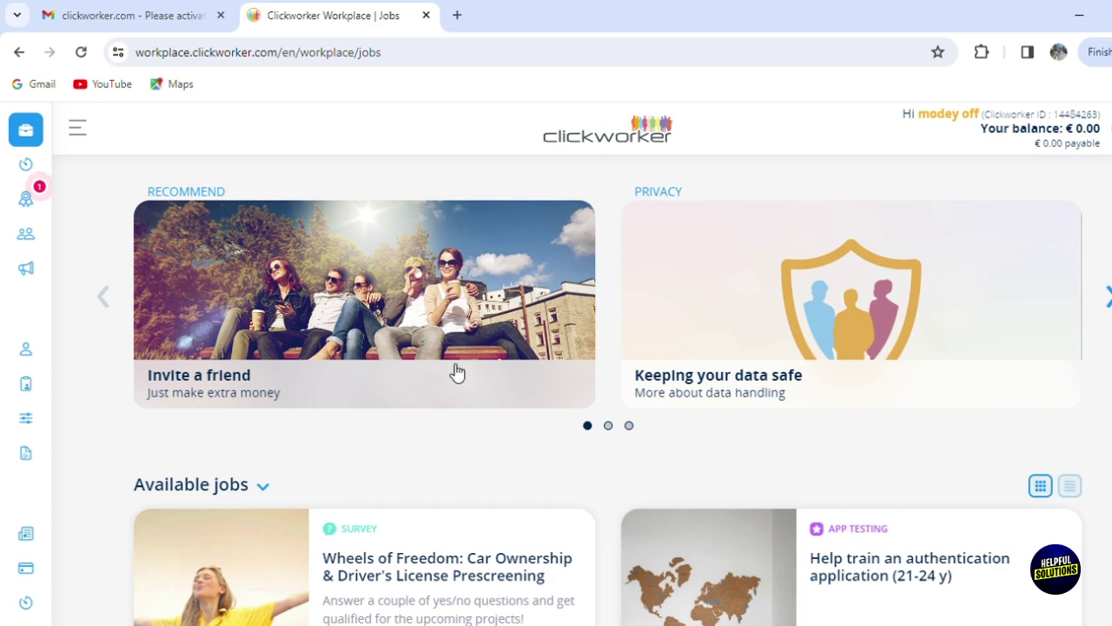
Step: Open the Invite a friend referral page and scroll through its €5.00-per-friend invitation form
click(419, 327)
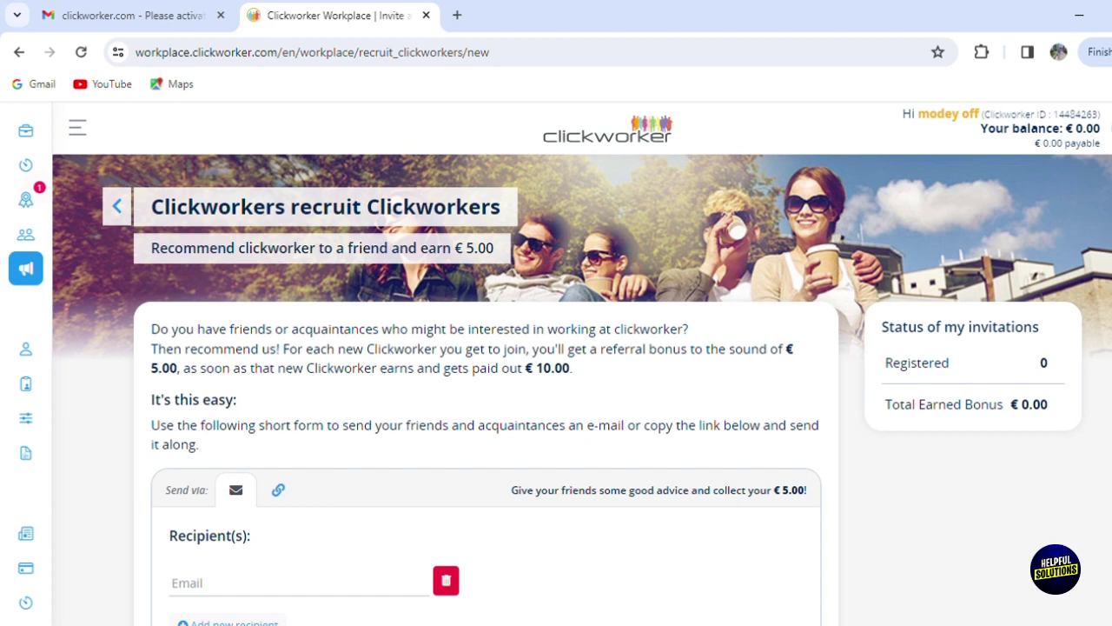
scroll(946, 311, down, 3)
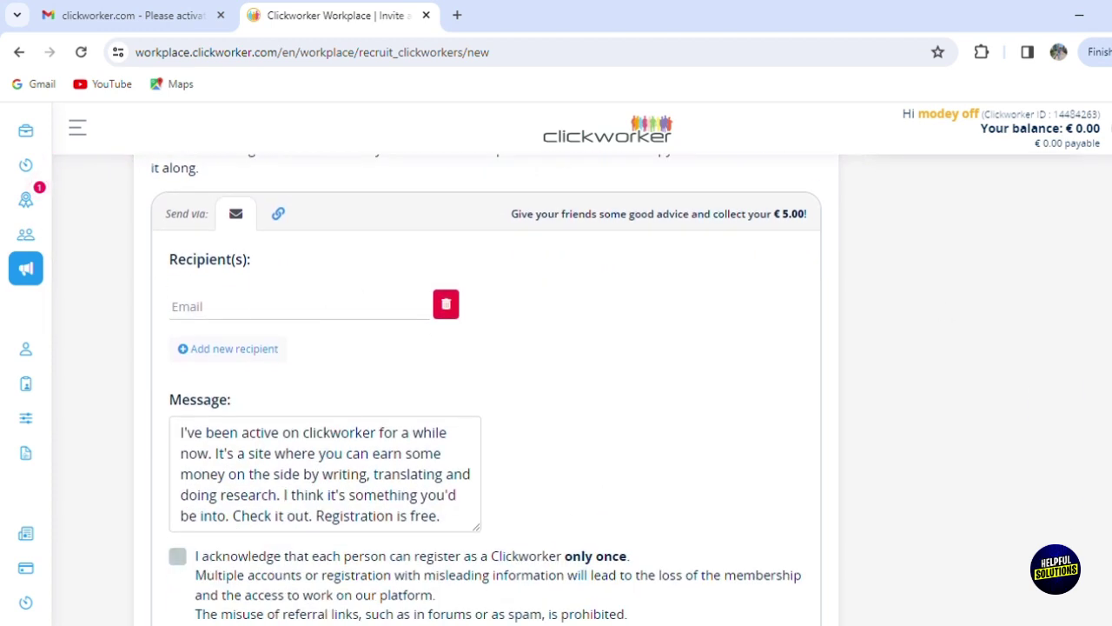
scroll(521, 435, down, 3)
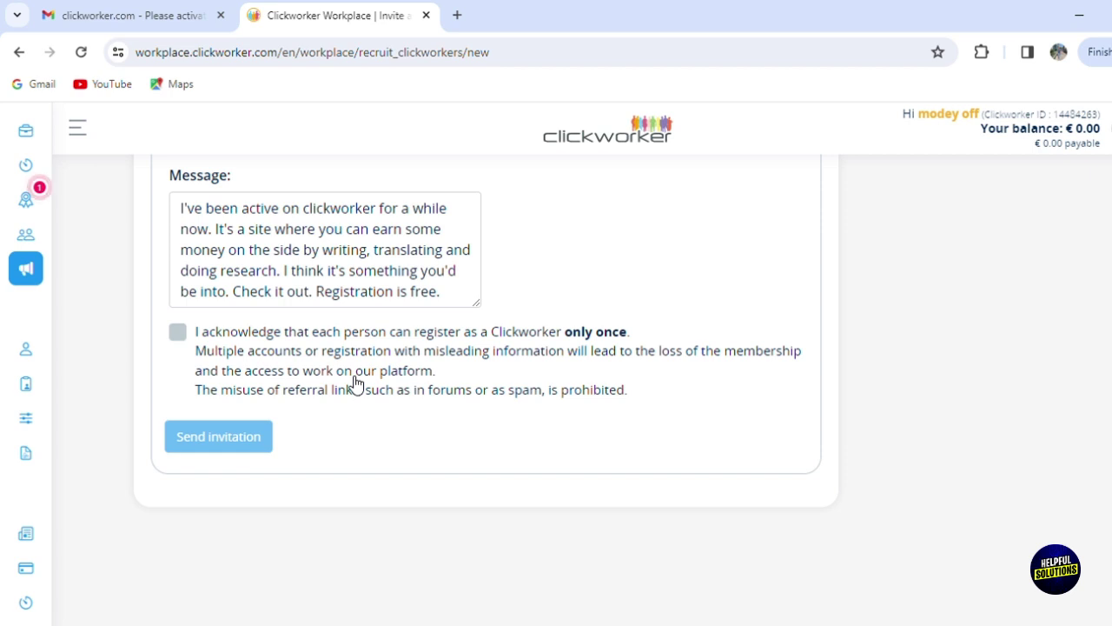
scroll(881, 303, up, 10)
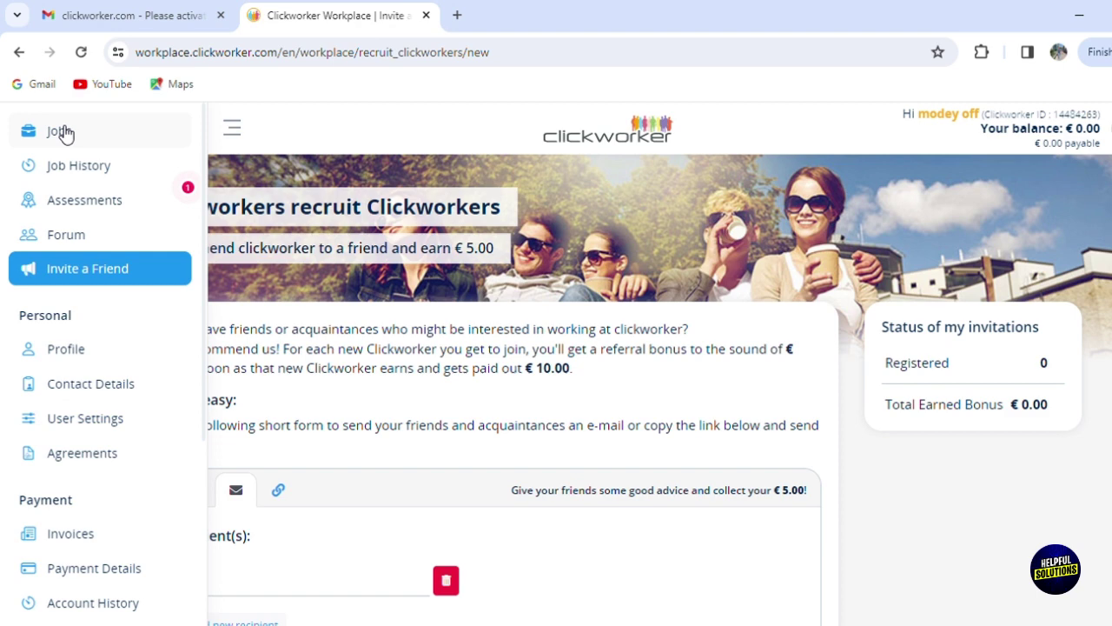
Step: Return to the Jobs page, glance at the Keeping your data safe article, and come back
click(80, 126)
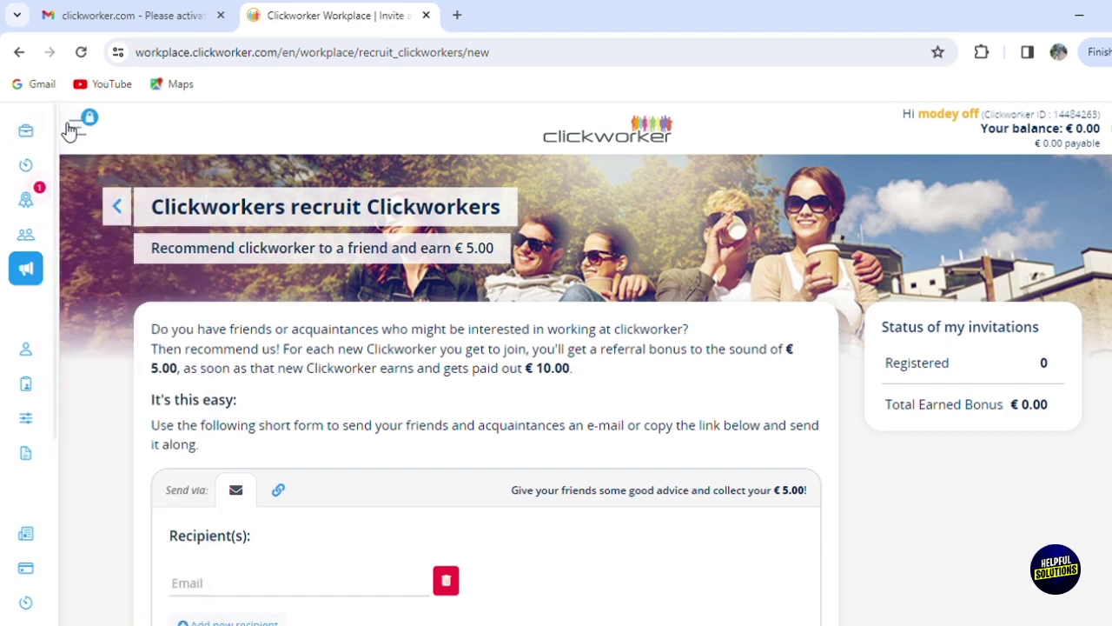
click(19, 52)
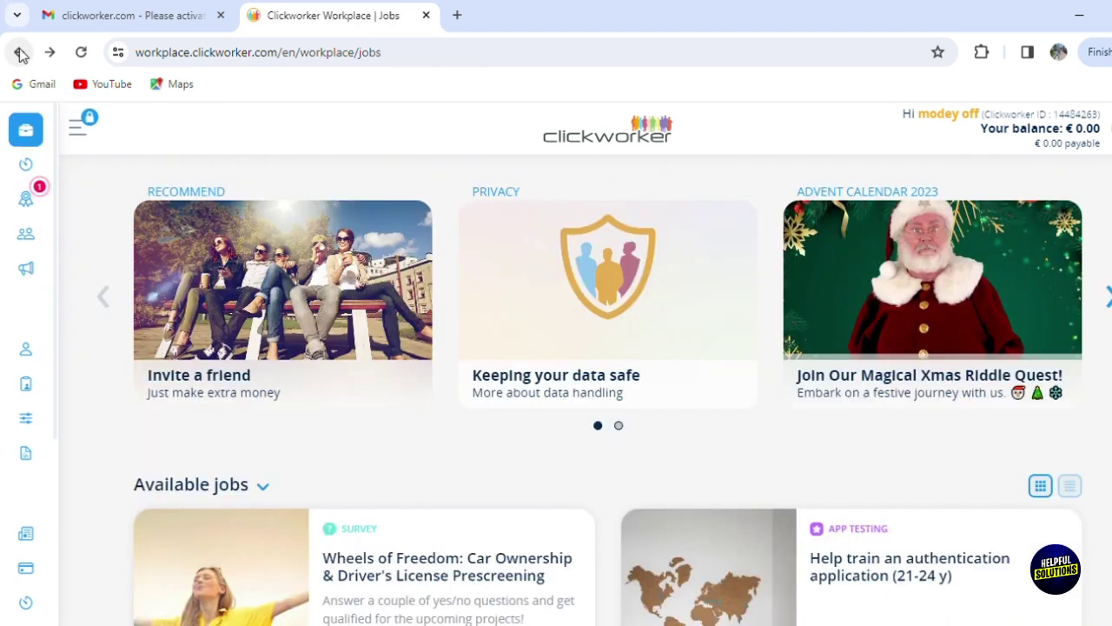
click(658, 369)
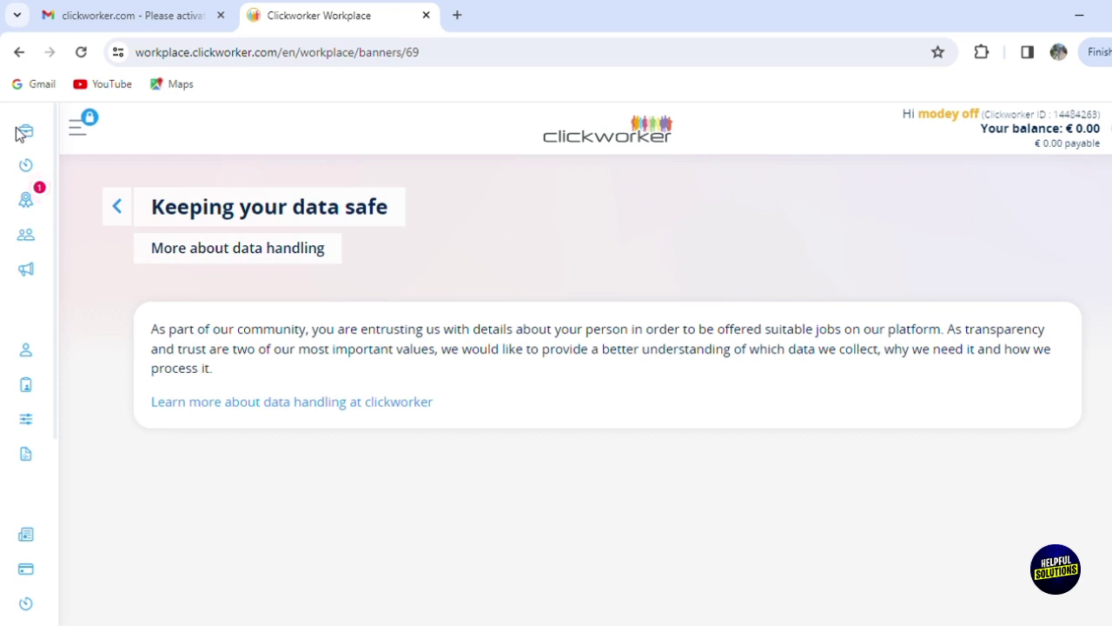
click(17, 52)
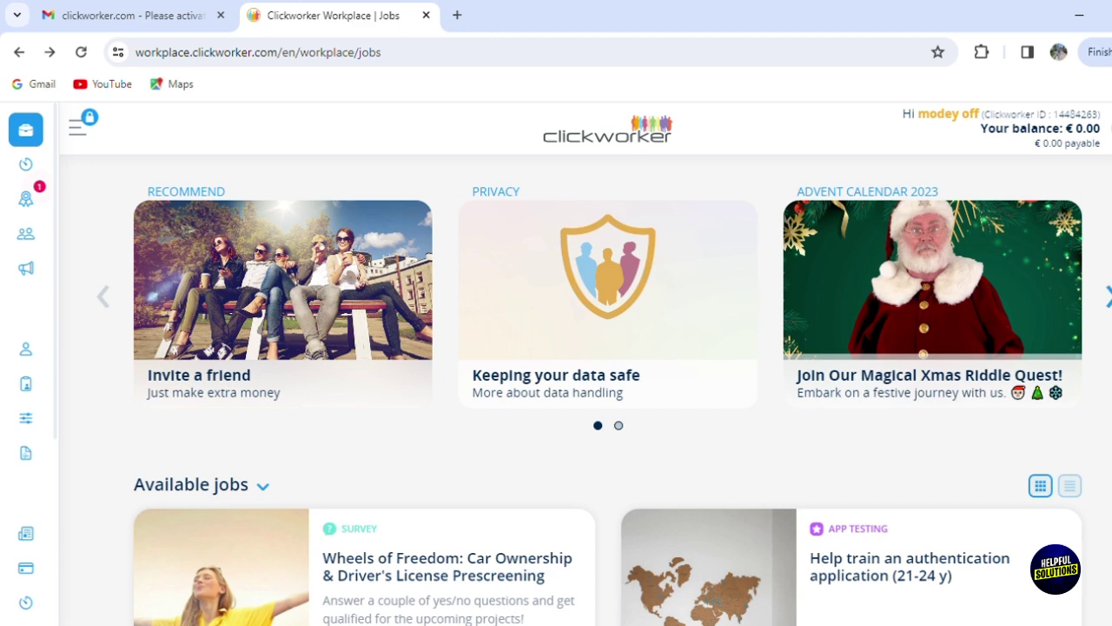
Step: Scroll through the Available jobs list of survey, app testing and video jobs
scroll(660, 300, down, 3)
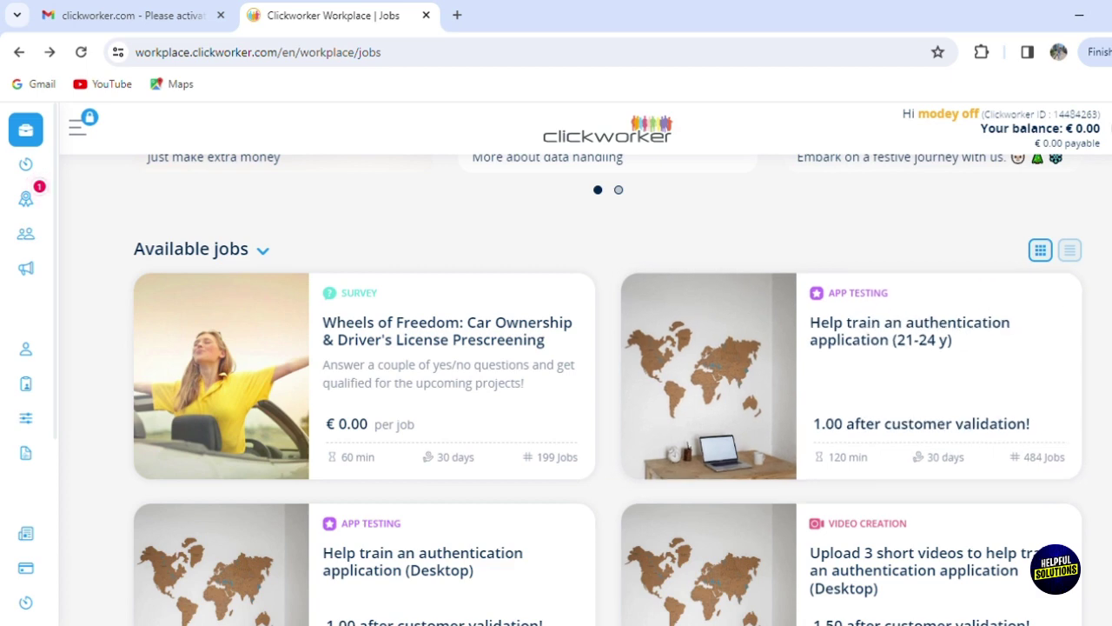
scroll(608, 391, down, 3)
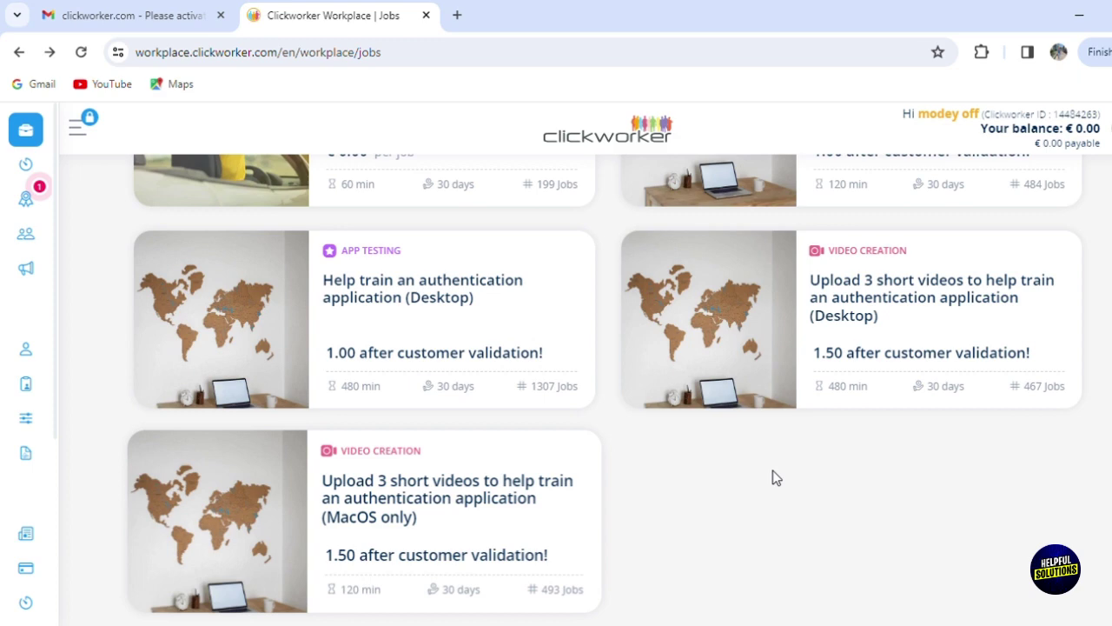
scroll(908, 311, up, 5)
scroll(908, 311, down, 3)
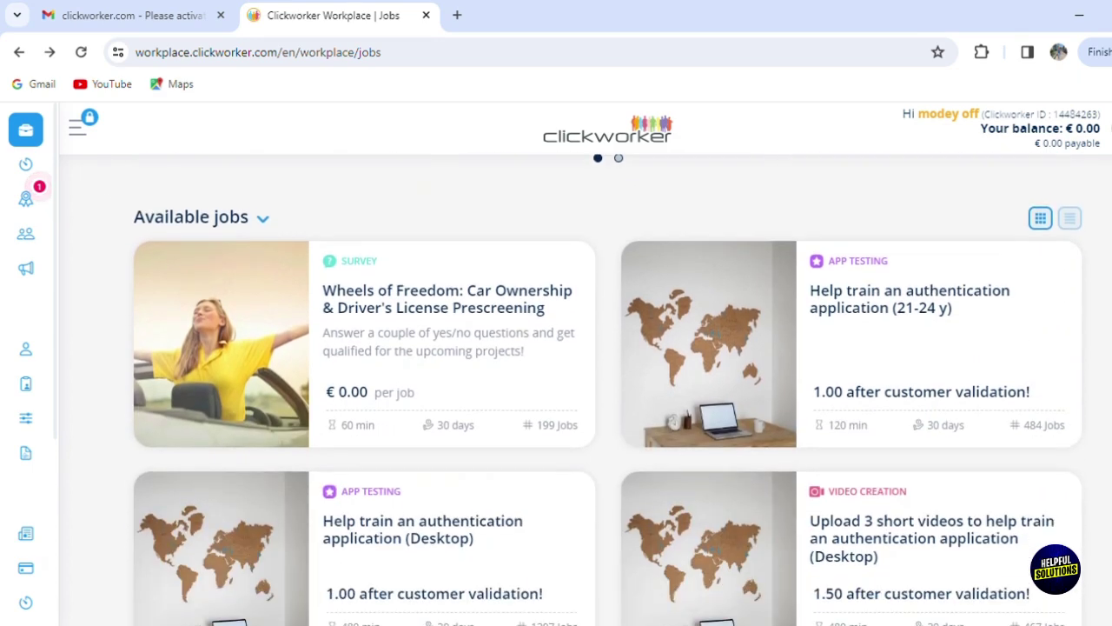
Step: Open the Help train an authentication application (21-24 y) job and scroll to its Data Usage section
click(908, 311)
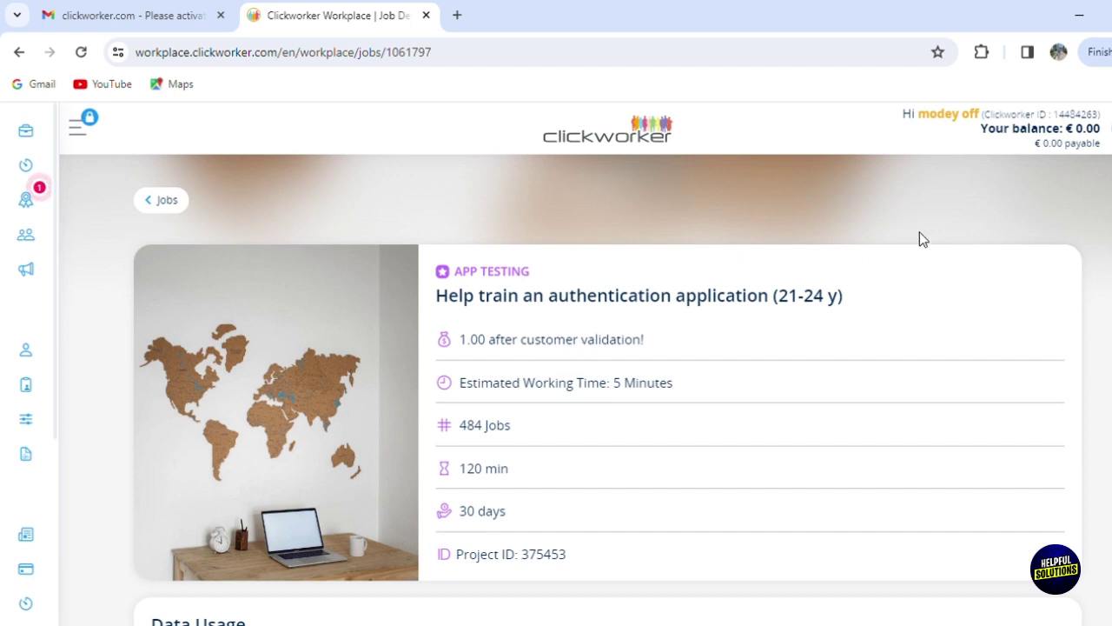
scroll(608, 391, down, 1)
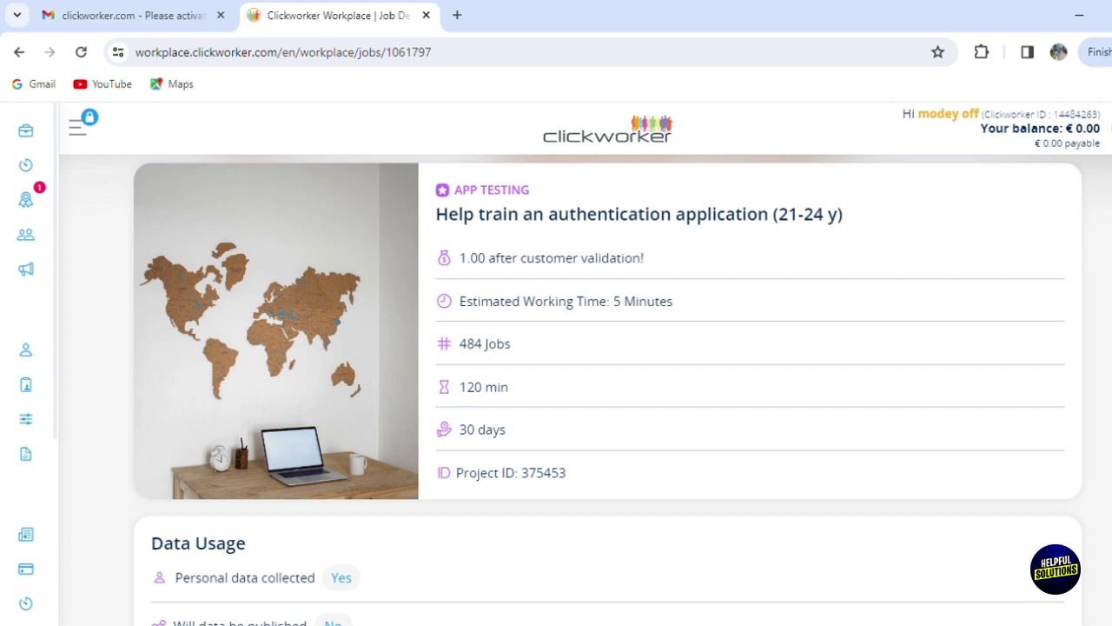
scroll(608, 389, down, 3)
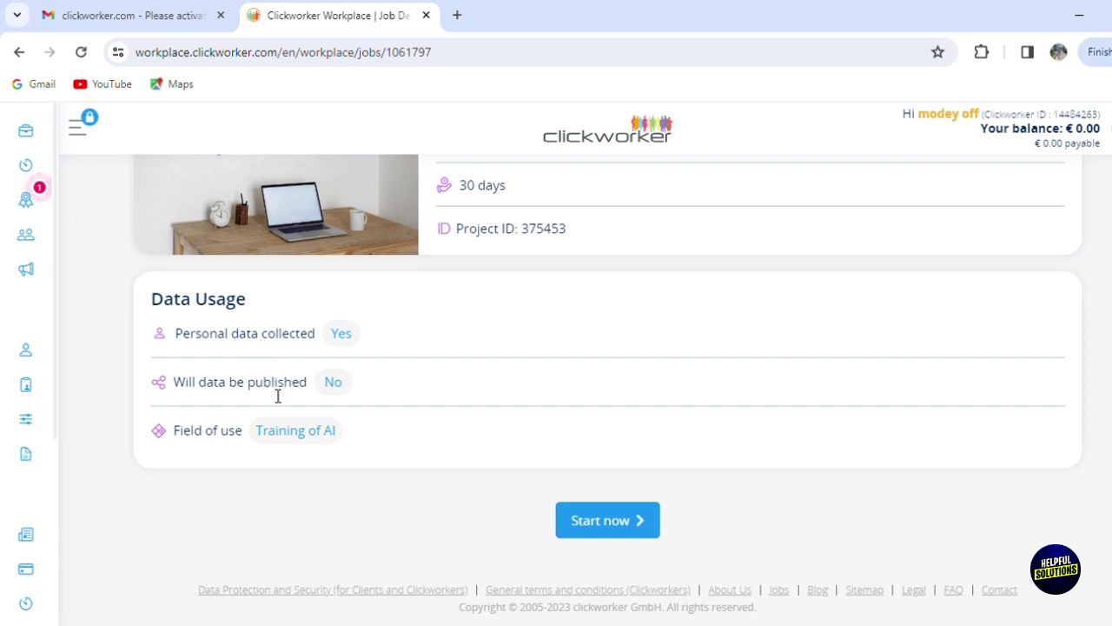
mouse_move(265, 441)
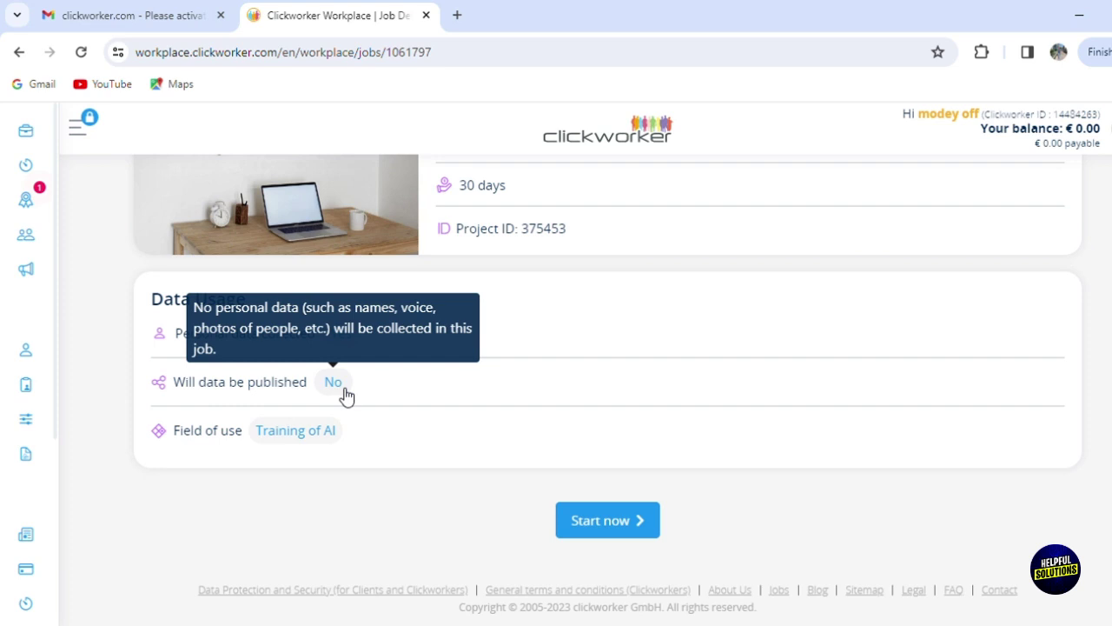
click(625, 521)
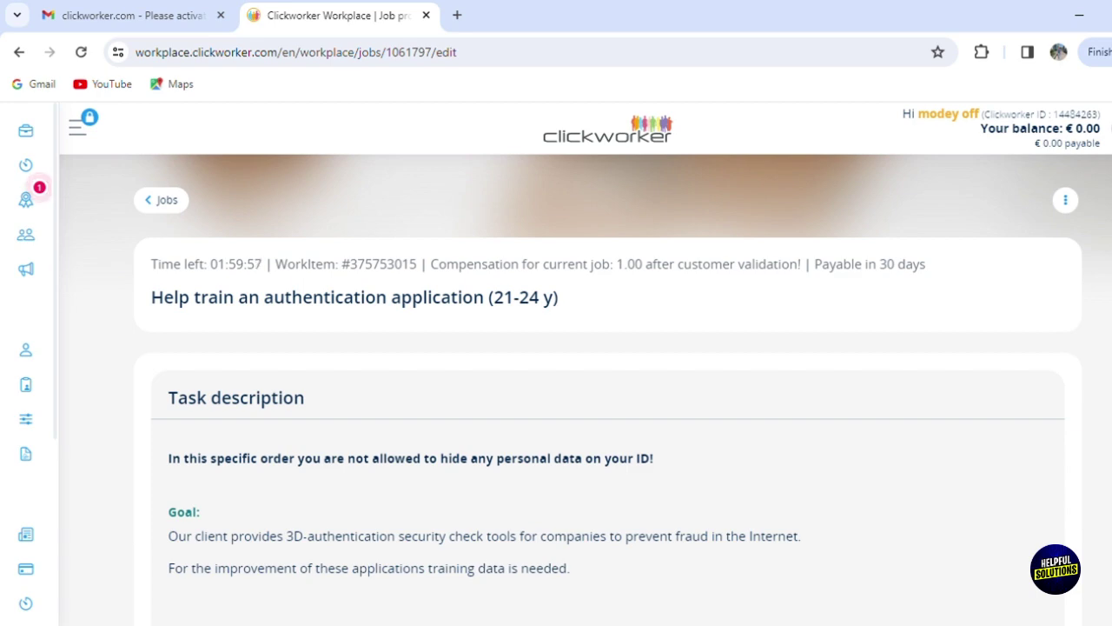
scroll(556, 391, down, 4)
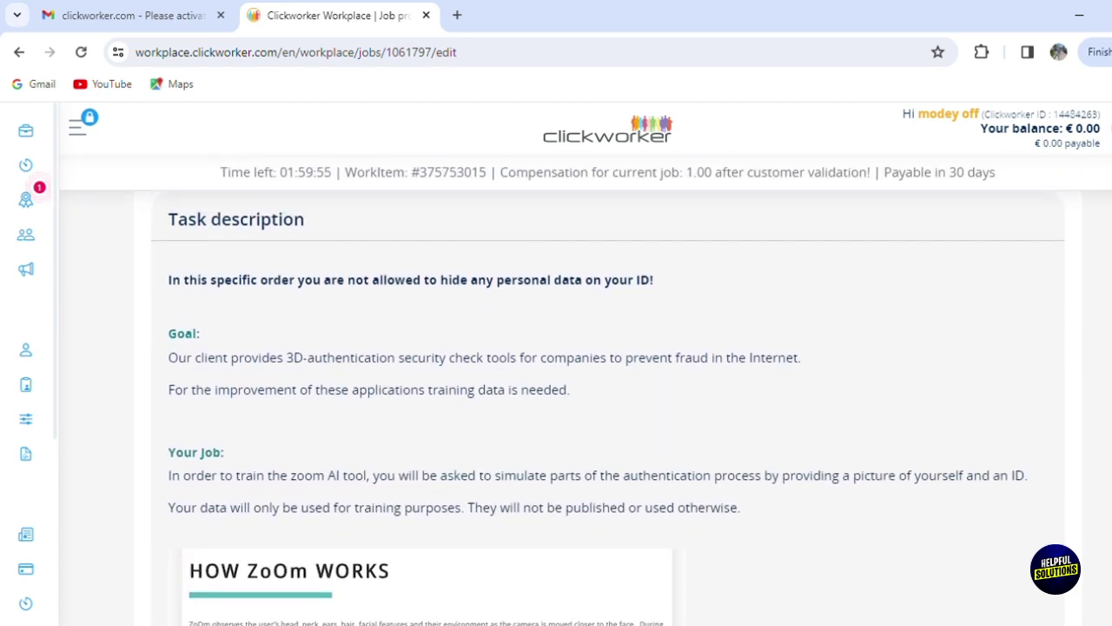
scroll(556, 391, down, 6)
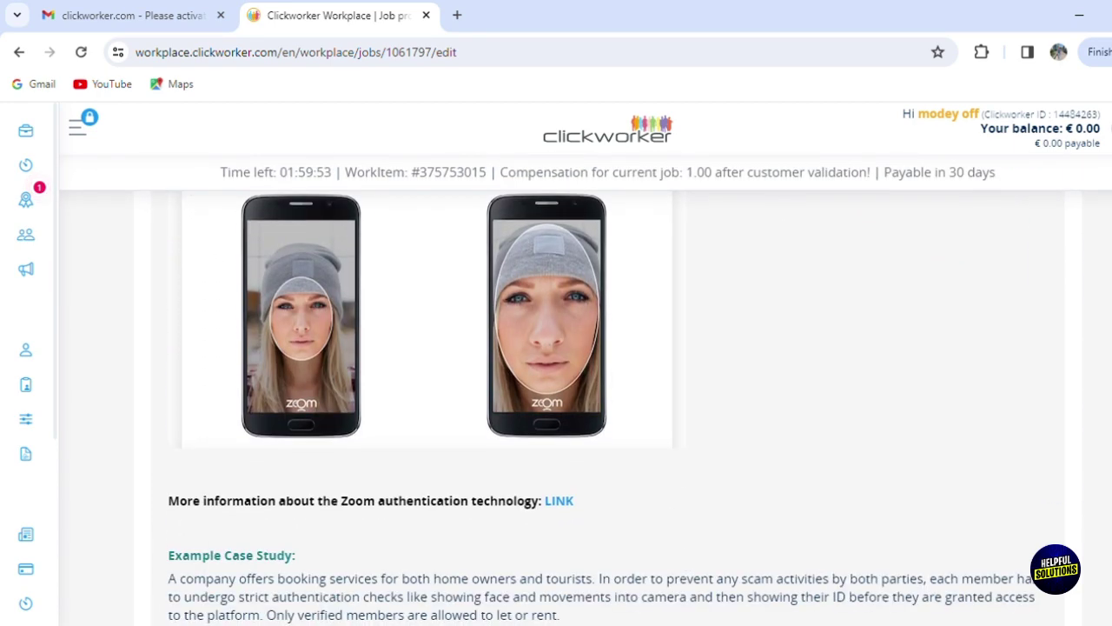
scroll(556, 391, down, 12)
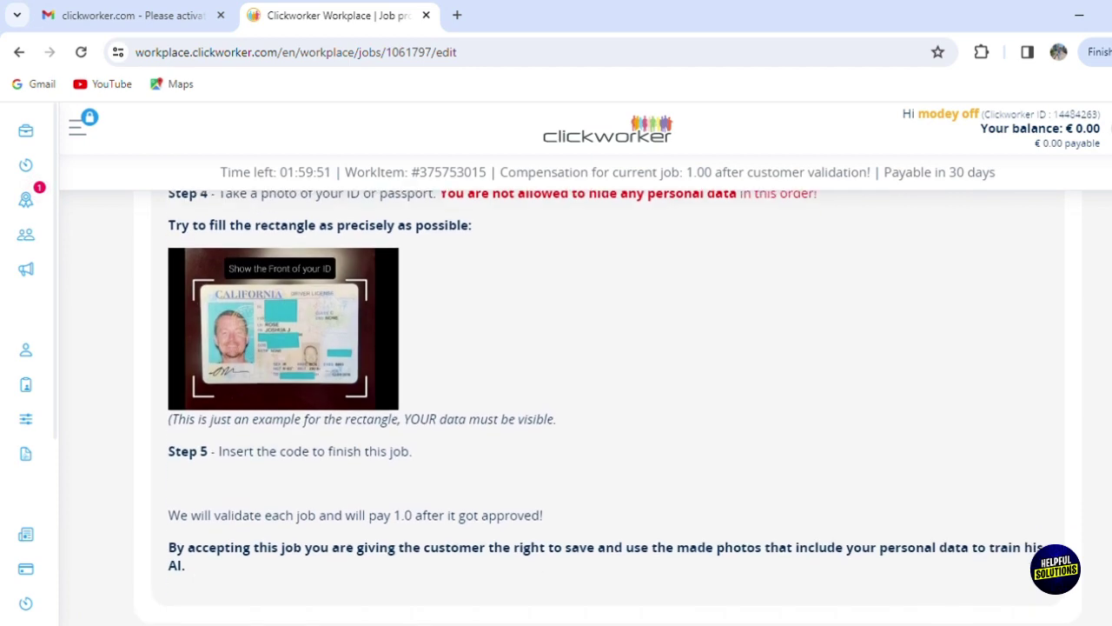
scroll(556, 391, down, 3)
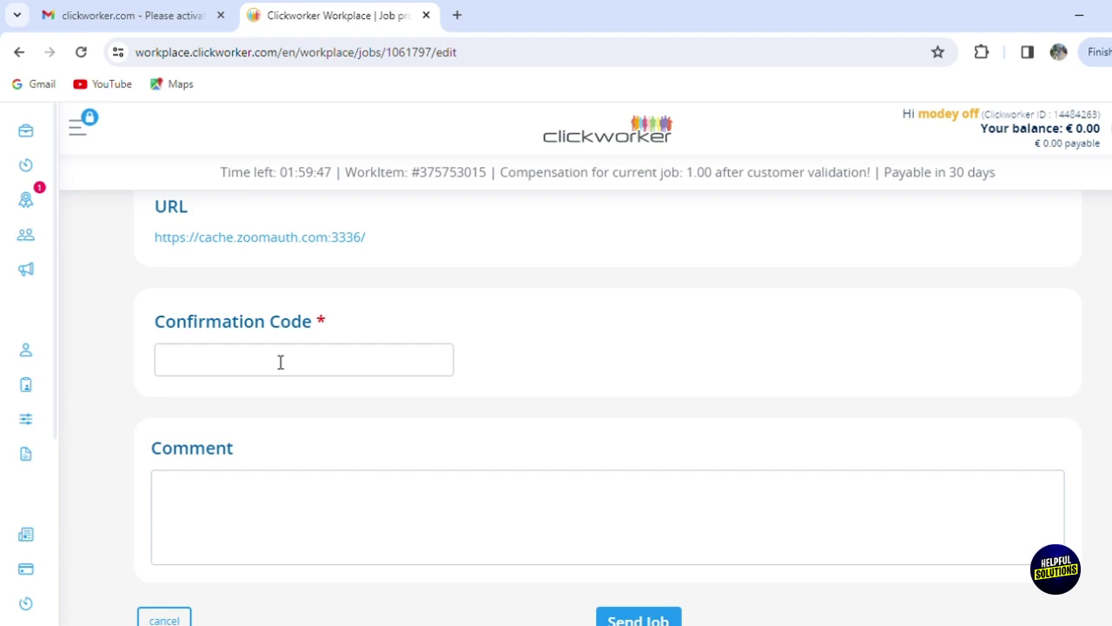
scroll(1063, 485, up, 5)
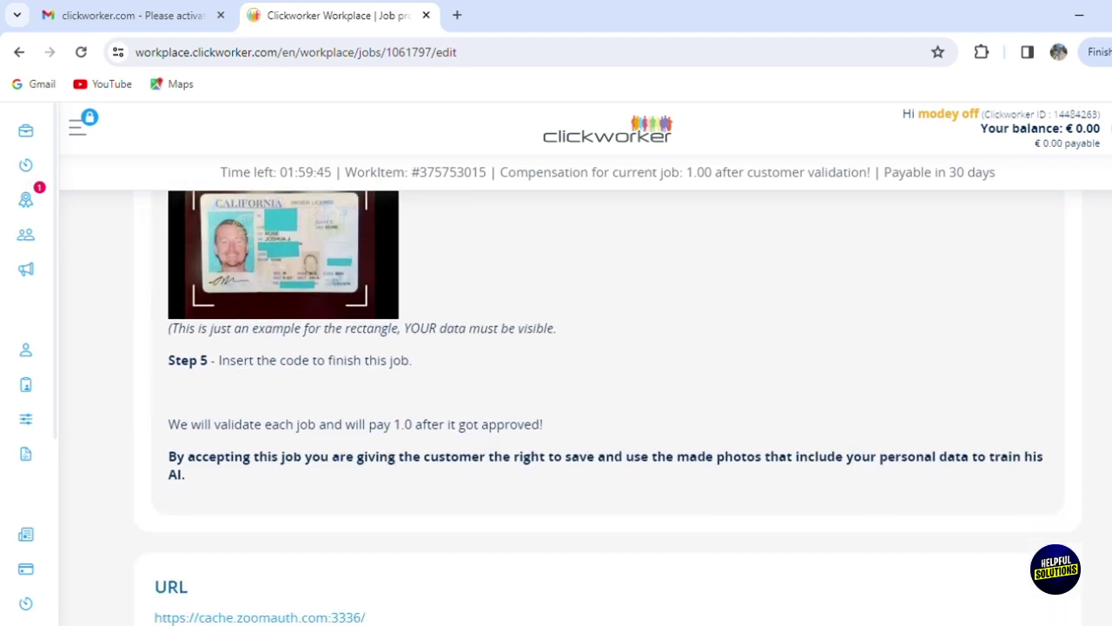
scroll(1062, 485, down, 3)
scroll(1062, 539, down, 1)
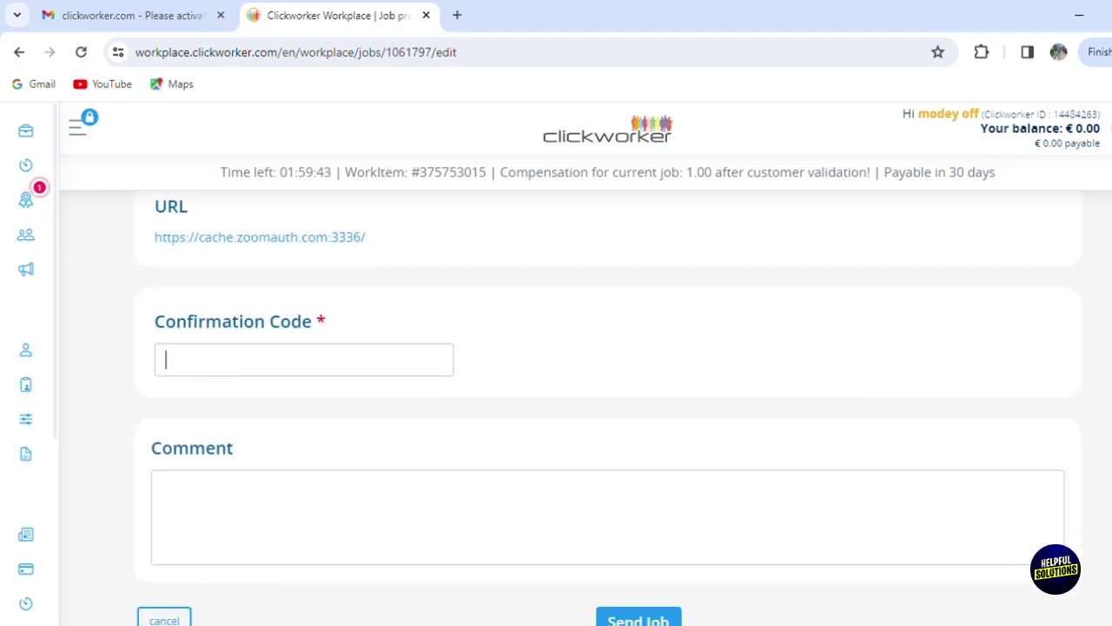
scroll(1062, 538, down, 1)
scroll(1062, 539, up, 5)
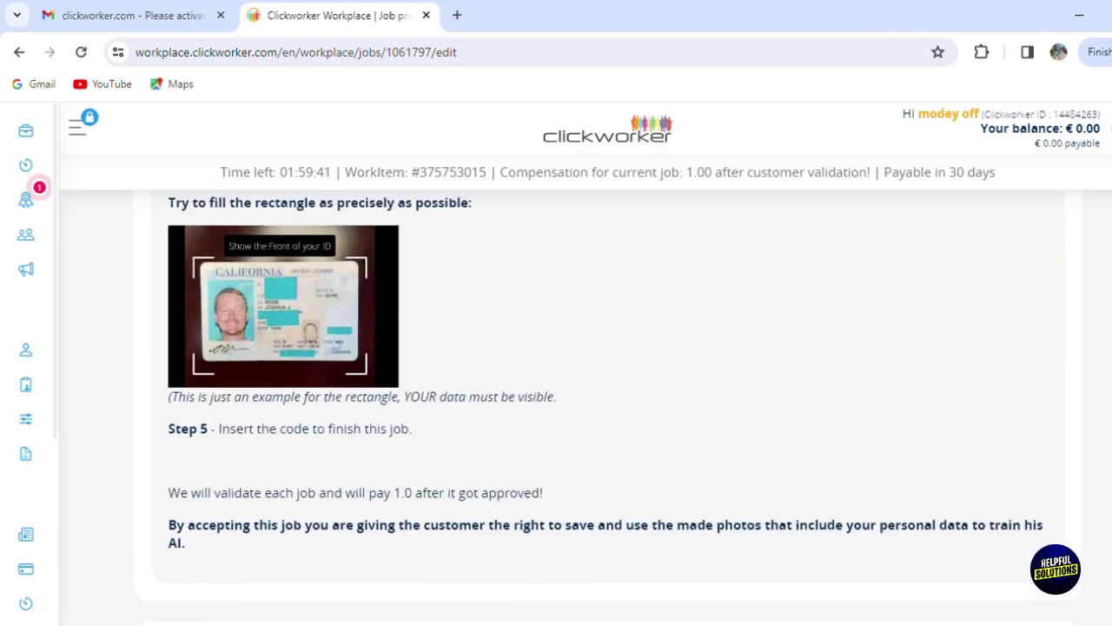
scroll(607, 408, up, 1)
scroll(608, 408, up, 6)
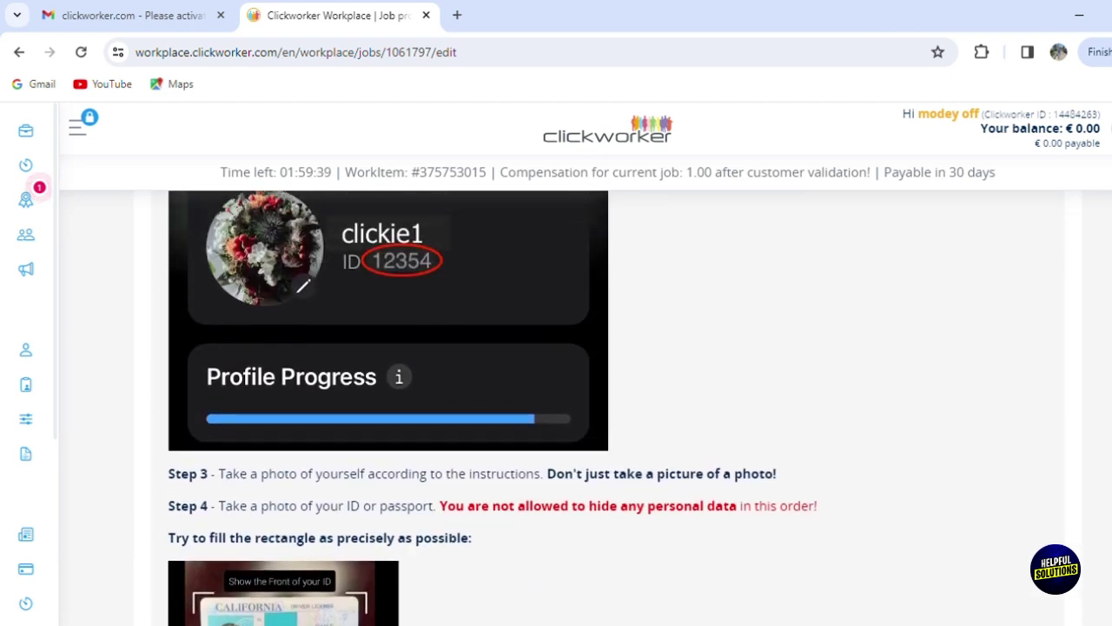
scroll(608, 407, up, 1)
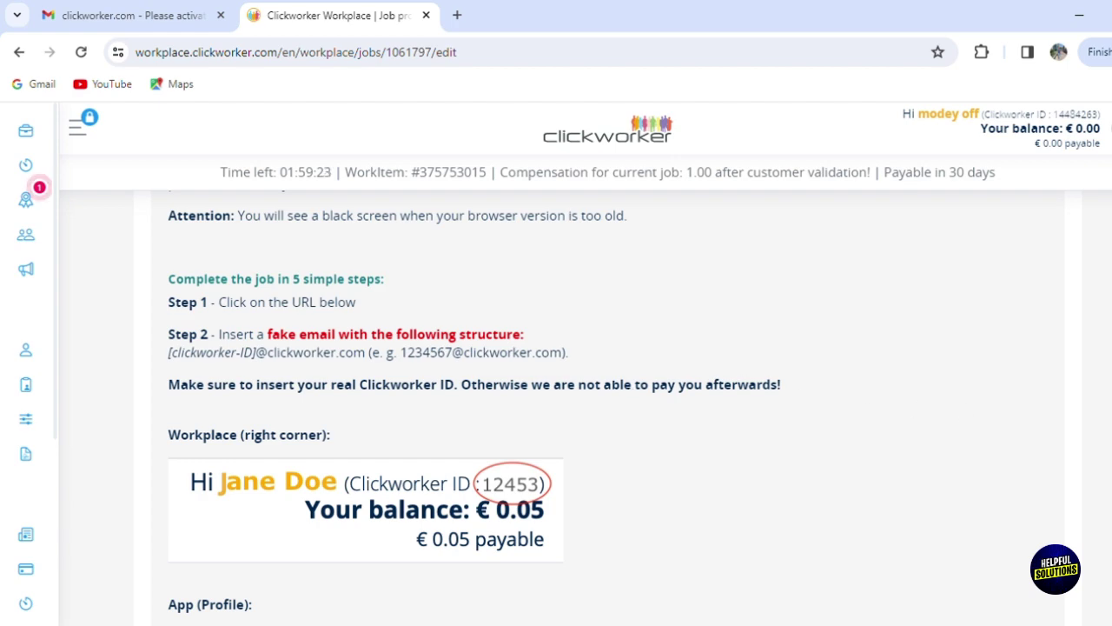
scroll(963, 410, down, 5)
scroll(608, 408, down, 5)
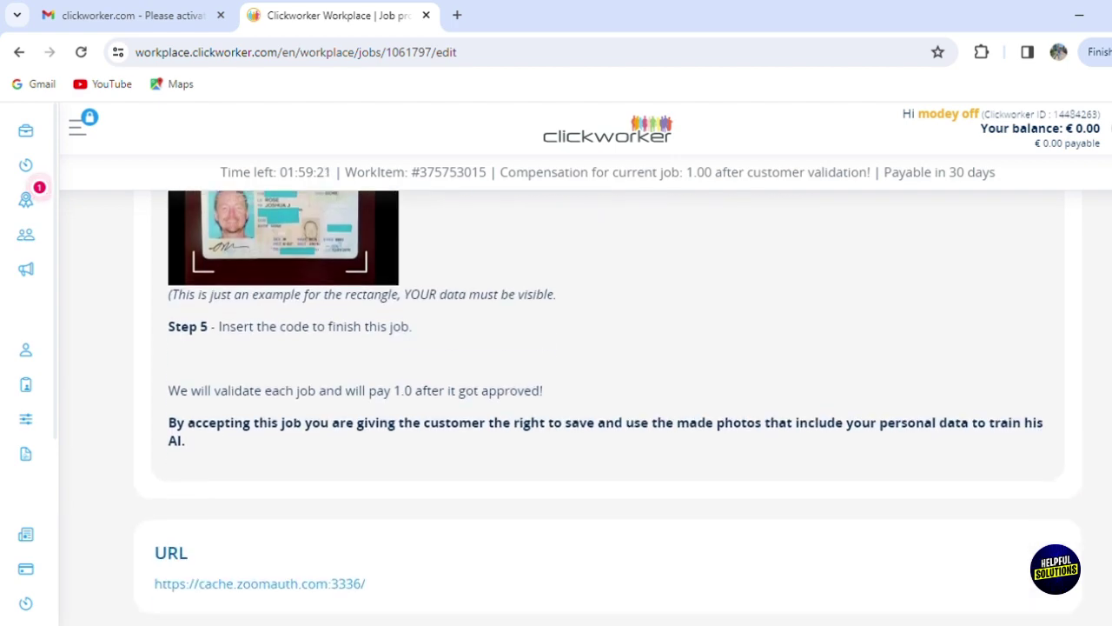
scroll(608, 409, down, 4)
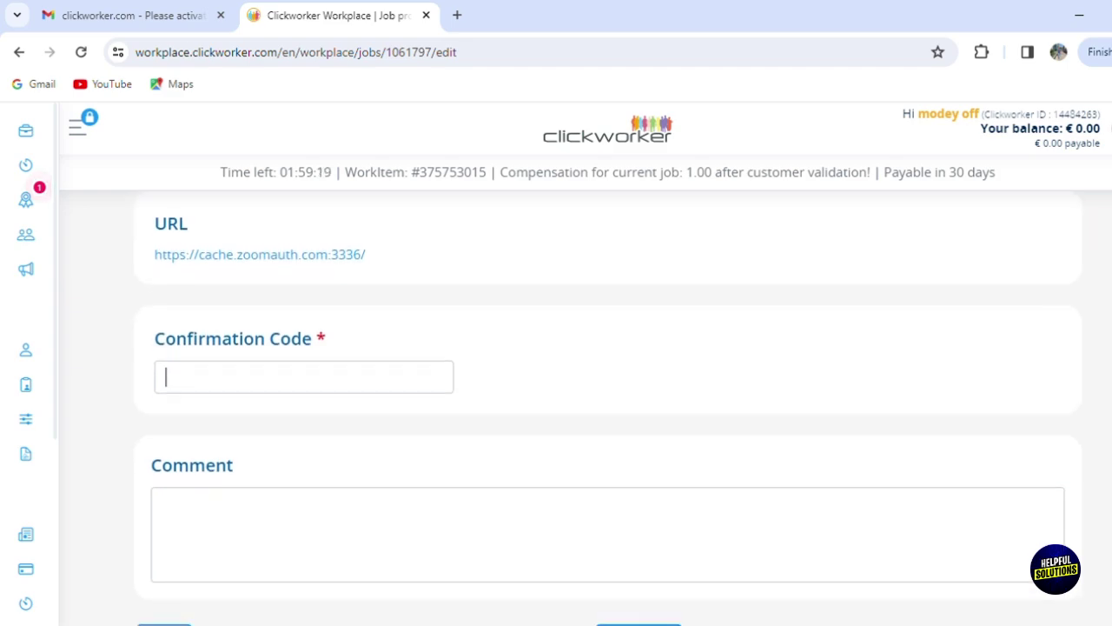
scroll(608, 409, down, 2)
scroll(609, 409, up, 15)
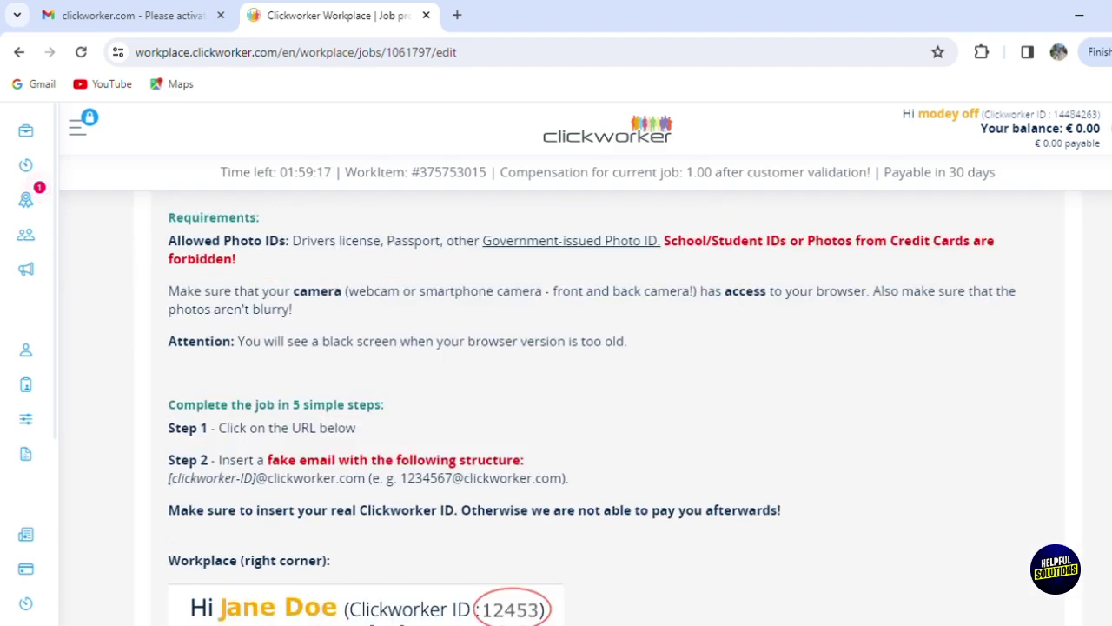
scroll(35, 187, up, 3)
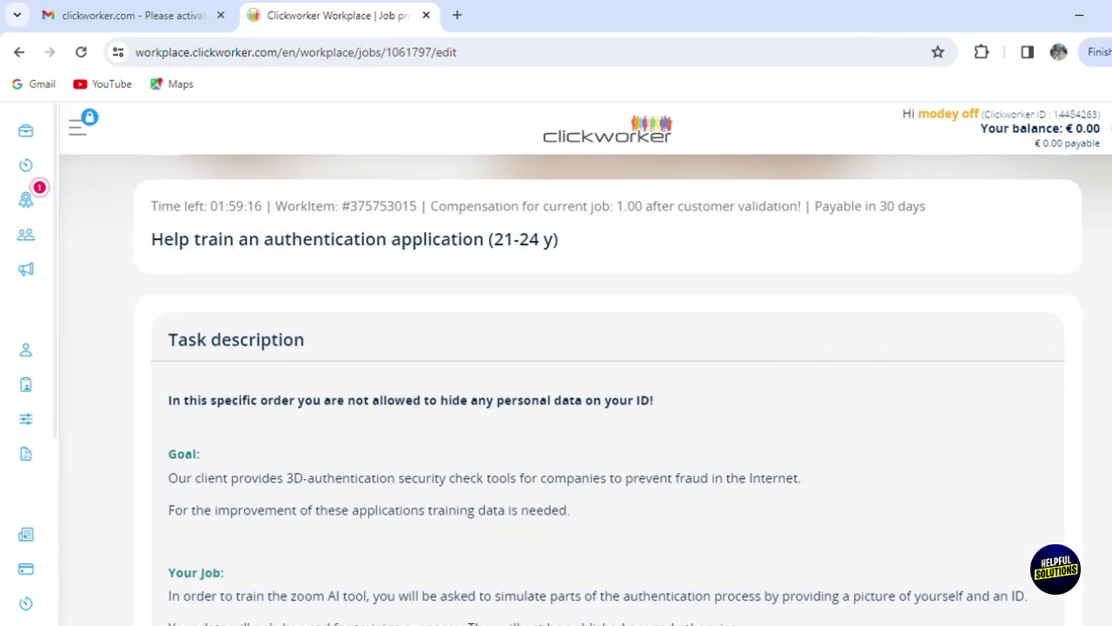
Step: Visit Assessments, return to Jobs, and switch the jobs to list view and back to cards
click(30, 198)
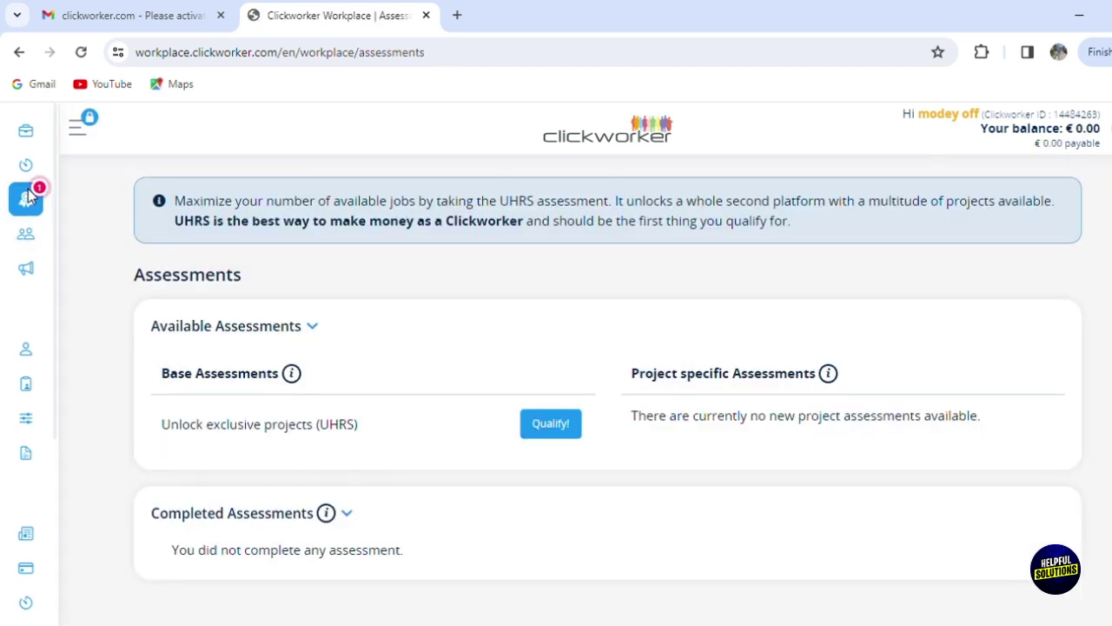
click(27, 137)
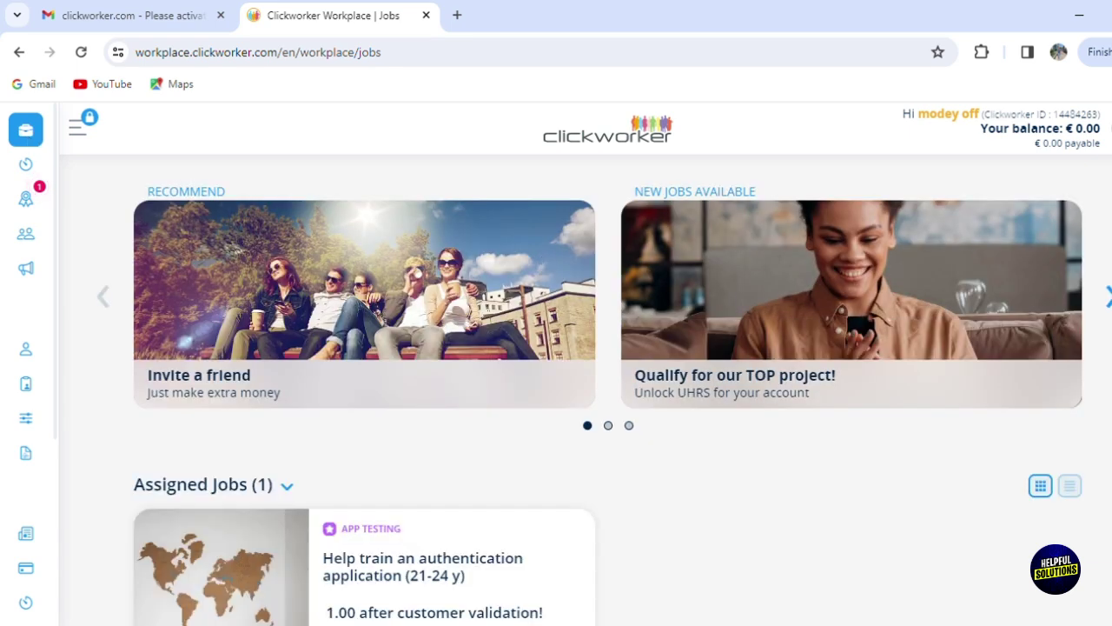
scroll(820, 278, down, 2)
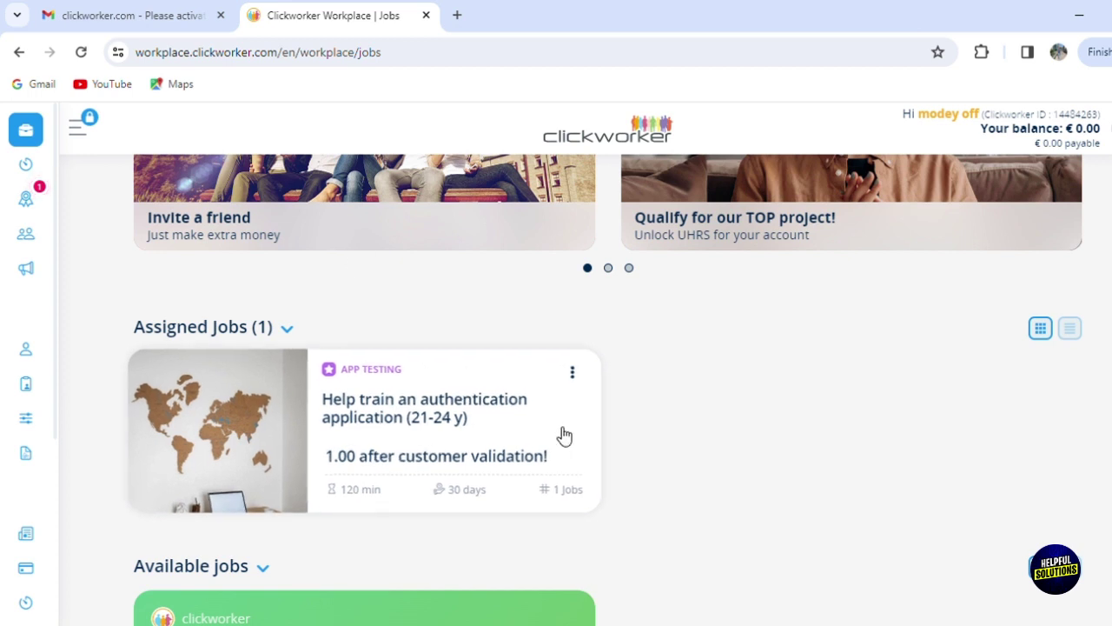
click(1069, 334)
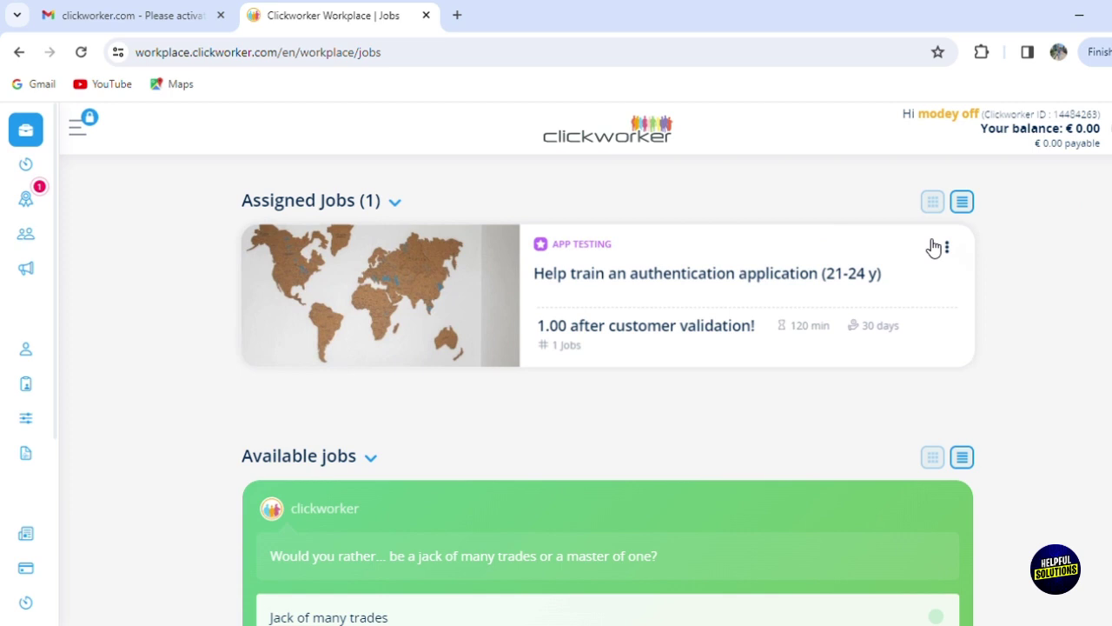
click(934, 205)
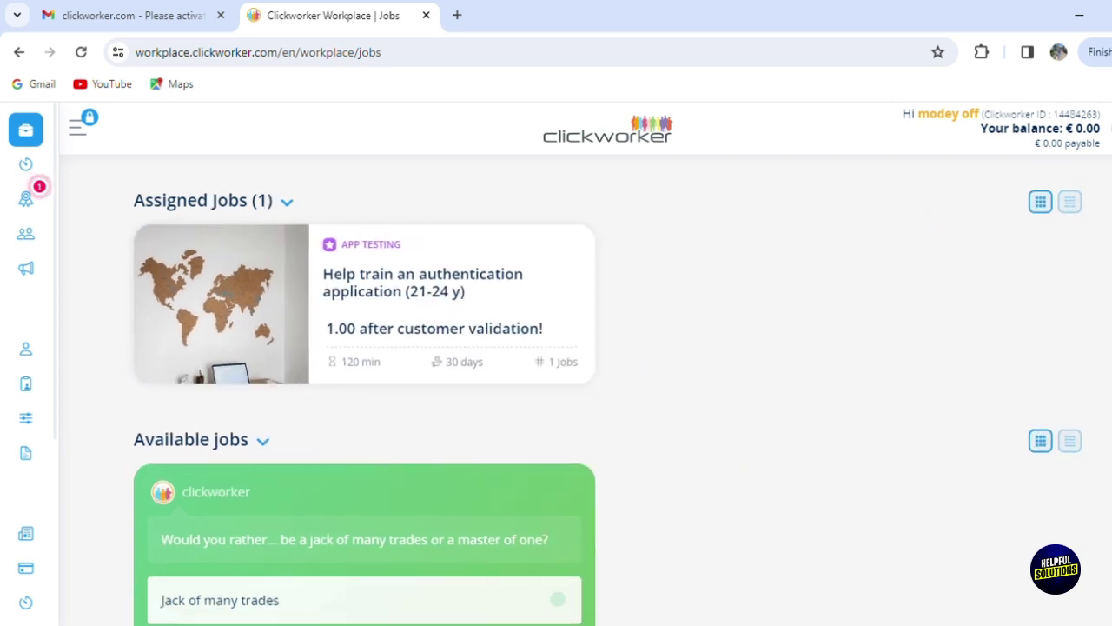
Step: Answer the would-you-rather poll with Jack of many trades and close the results
scroll(932, 210, down, 2)
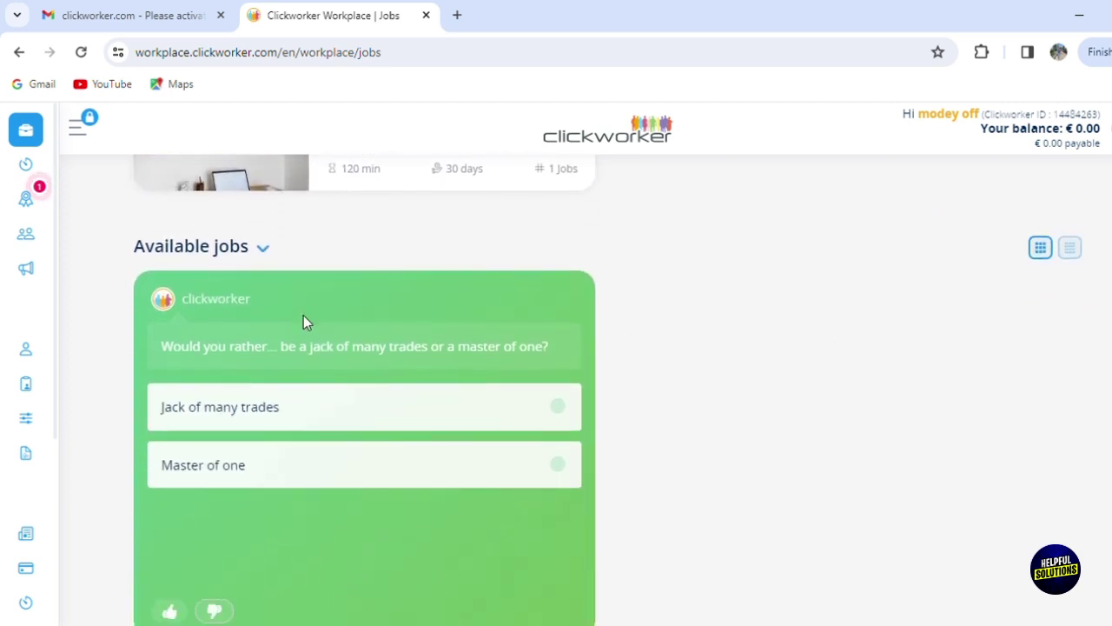
click(286, 406)
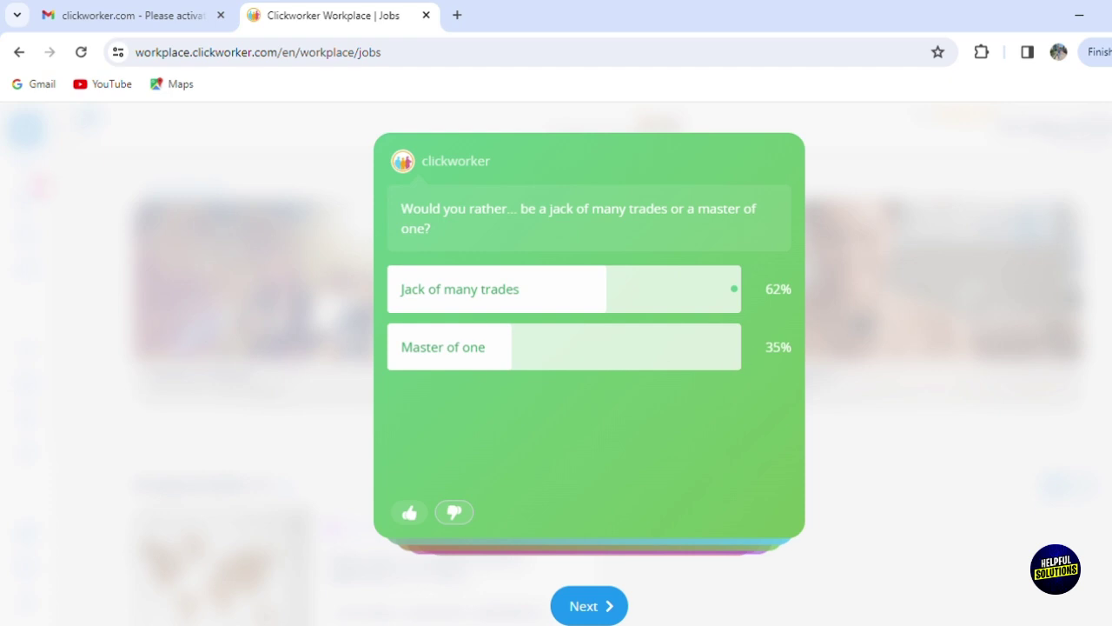
key(Escape)
scroll(608, 391, down, 5)
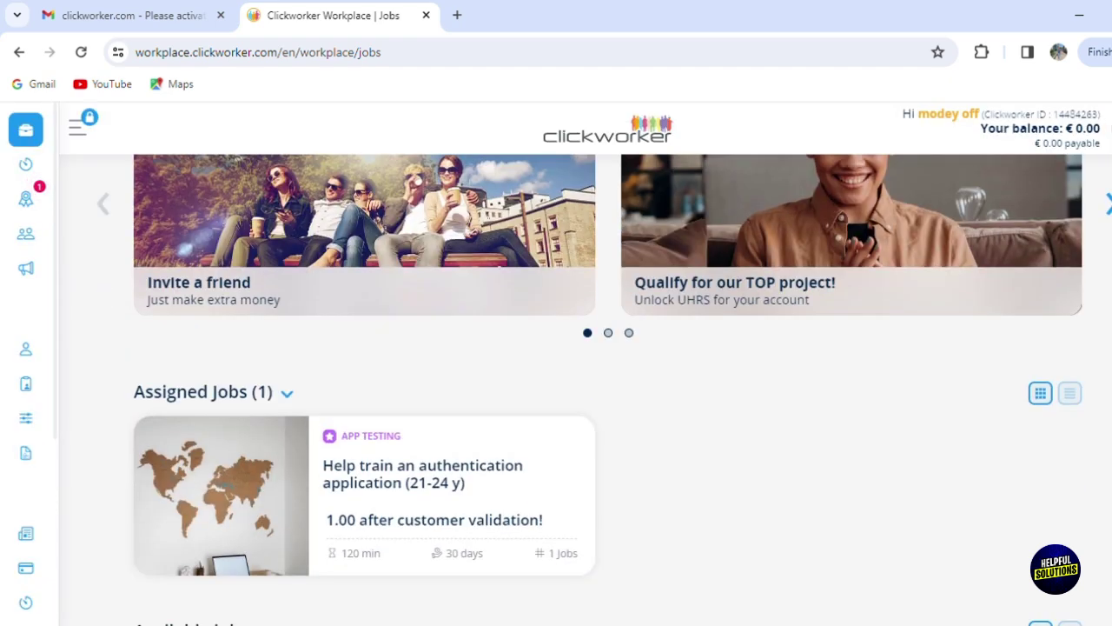
scroll(608, 391, down, 10)
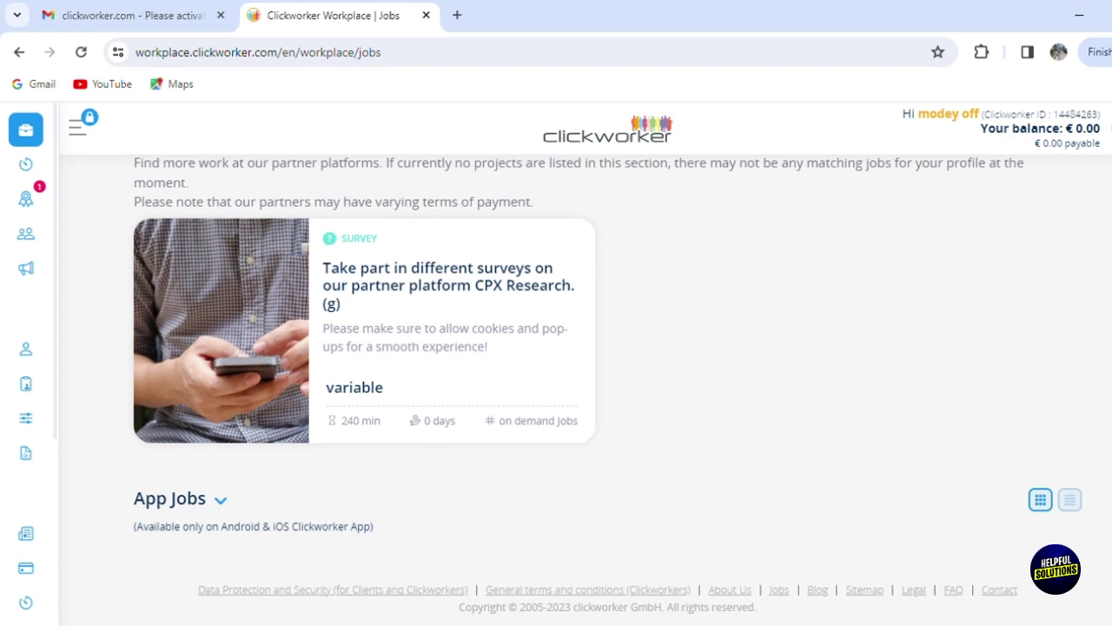
scroll(591, 202, up, 15)
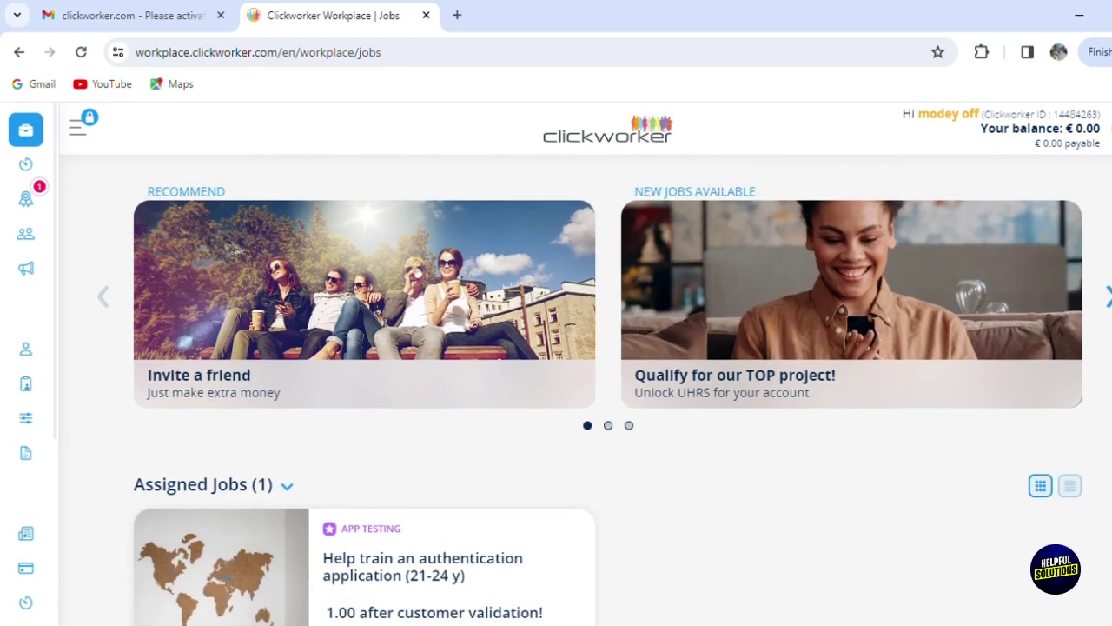
Step: Expand the sidebar so Jobs, Assessments, Profile and Invoices appear with labels
click(81, 141)
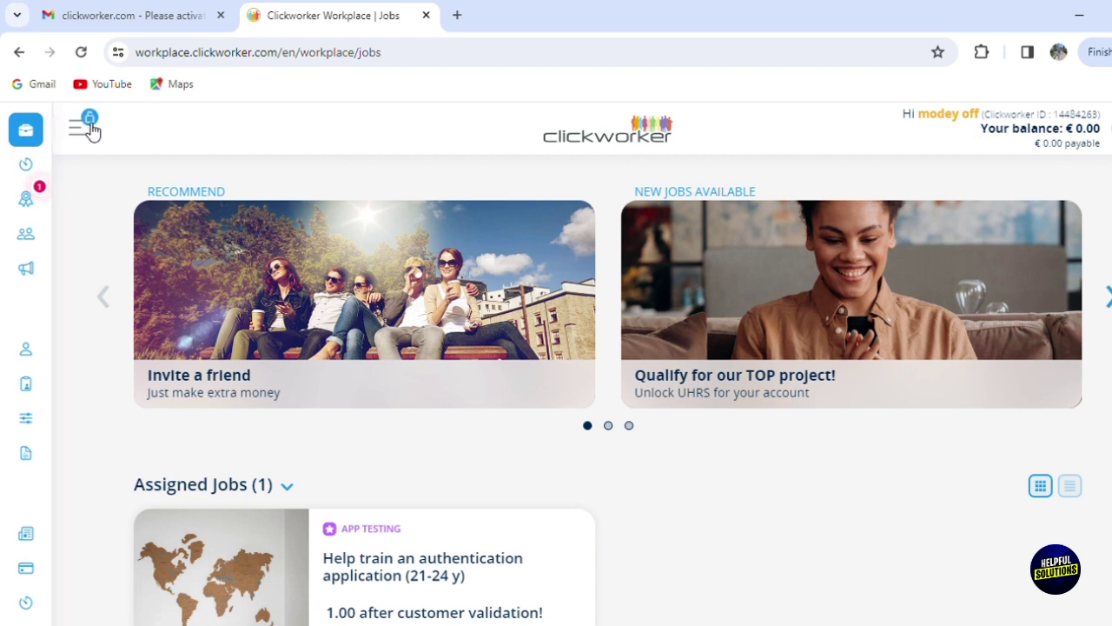
click(91, 129)
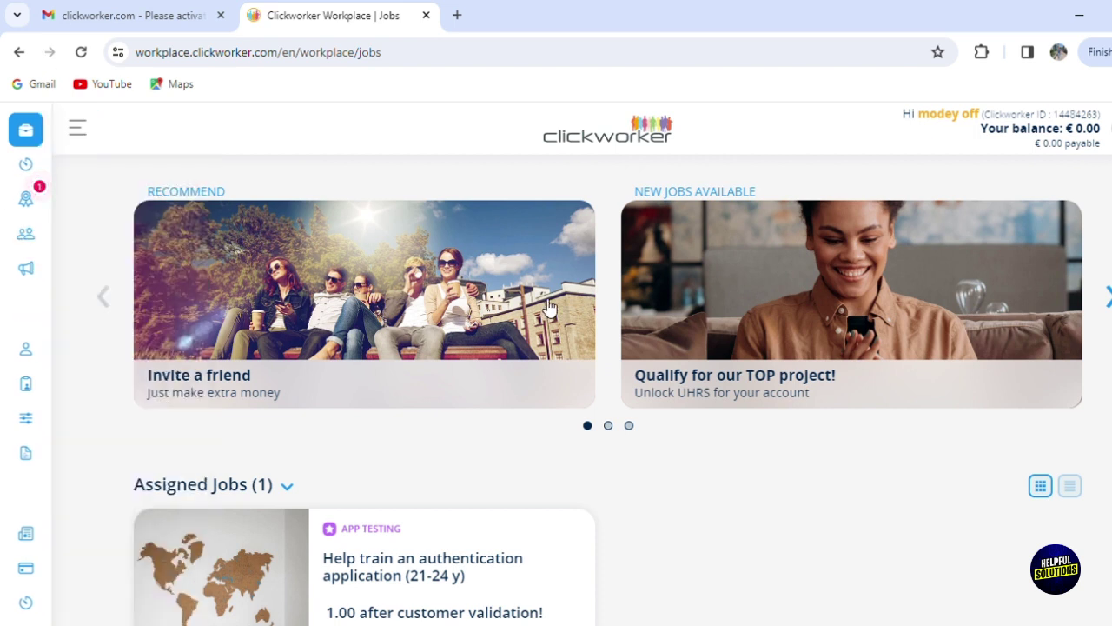
mouse_move(2, 308)
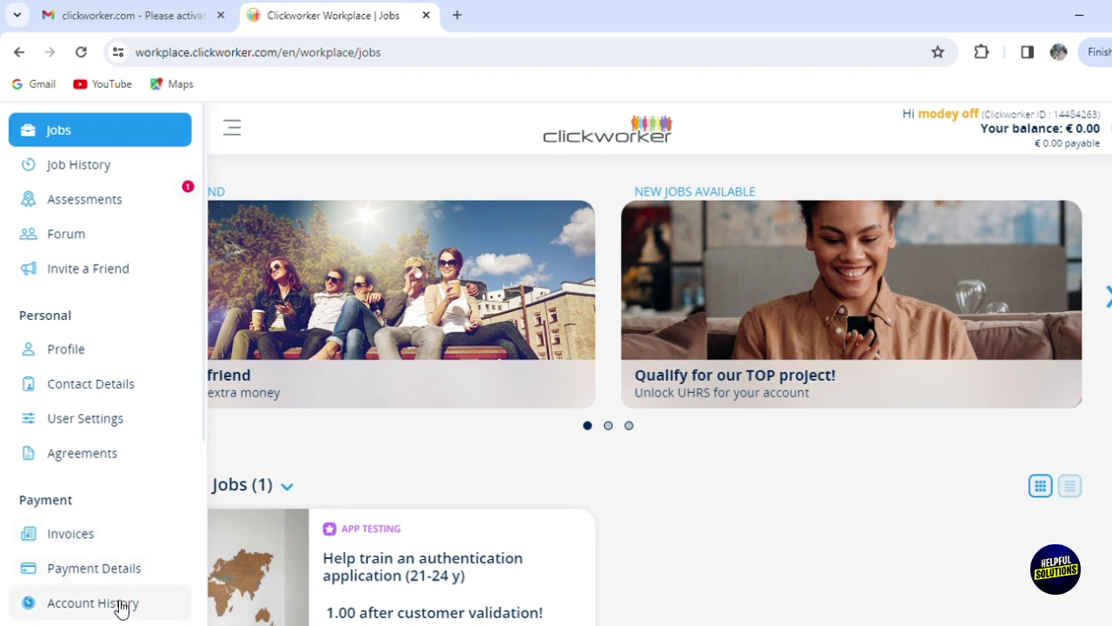
Step: Open Invoices under Payment, which shows no invoices and no payment or tax details
click(119, 548)
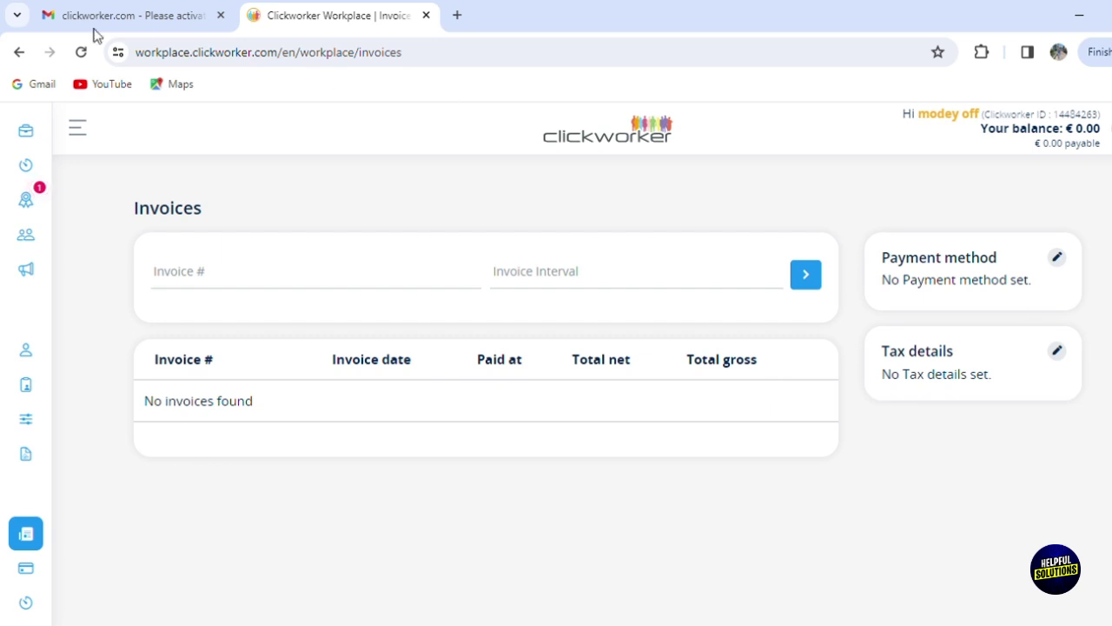
mouse_move(2, 129)
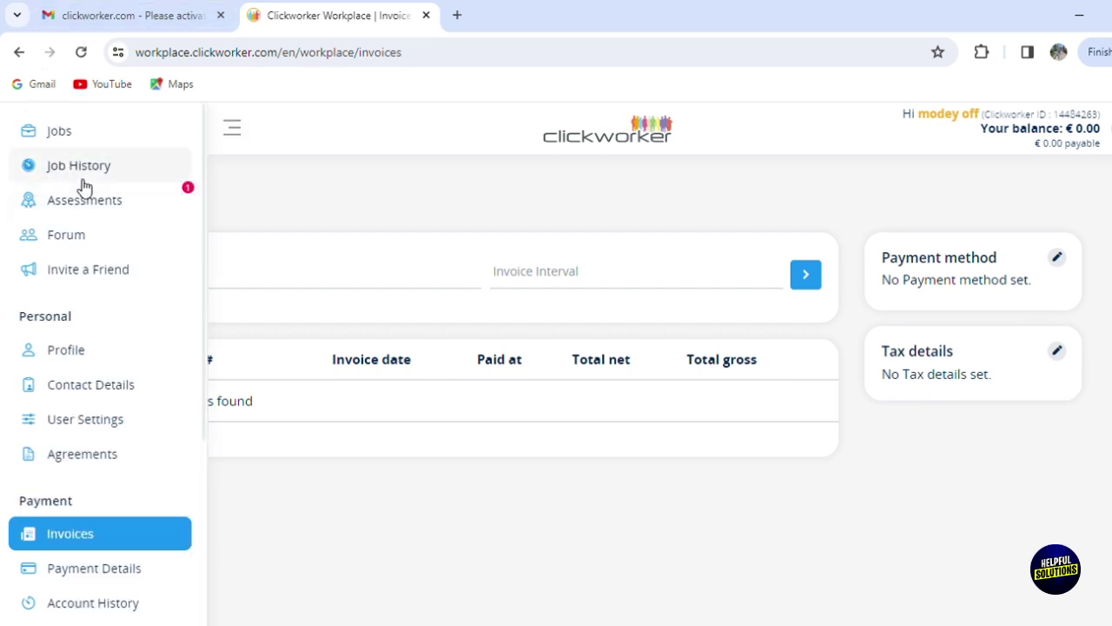
Step: Go to Assessments and start the UHRS Qualify! assessment at Step 0/2
click(110, 206)
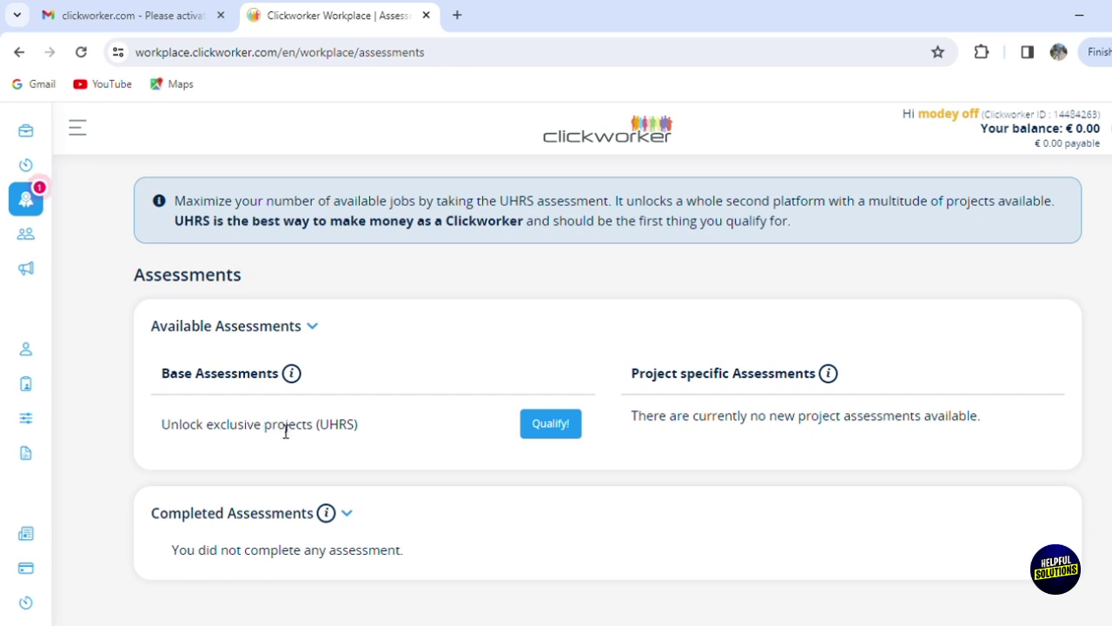
click(556, 423)
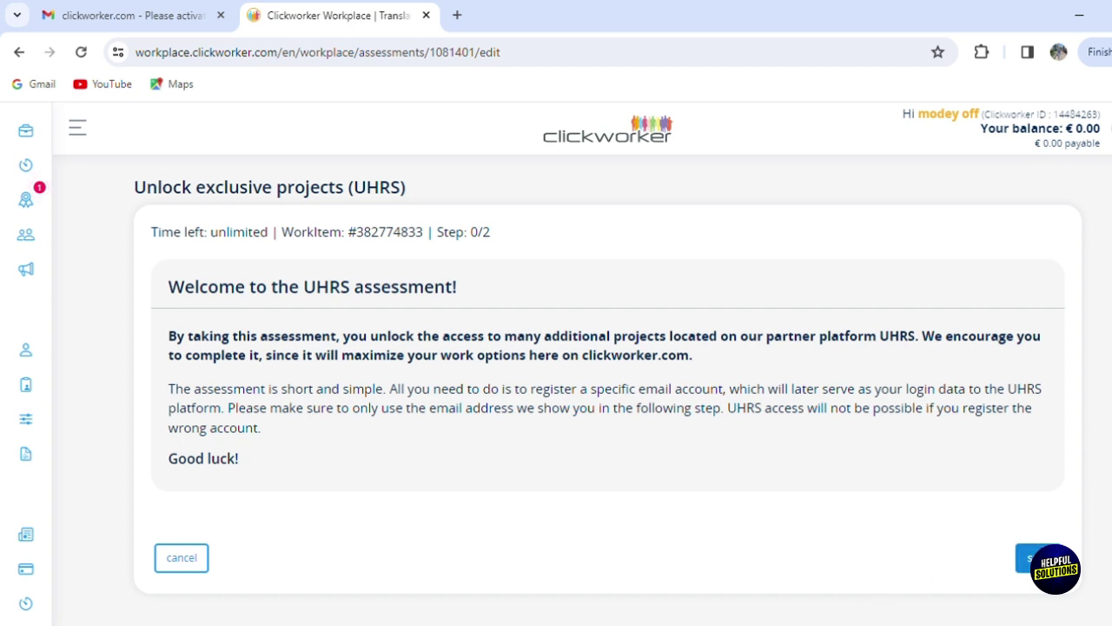
Step: Start the UHRS assessment and read Step 1/2's live.com sign-up instructions down to the Login Test
click(1034, 553)
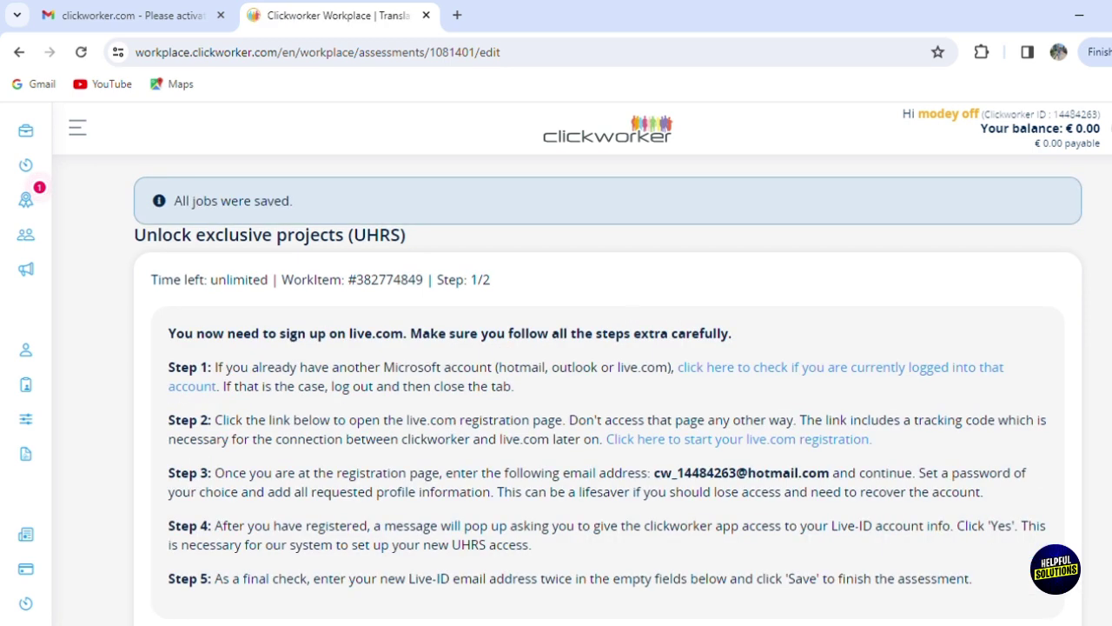
scroll(608, 391, down, 1)
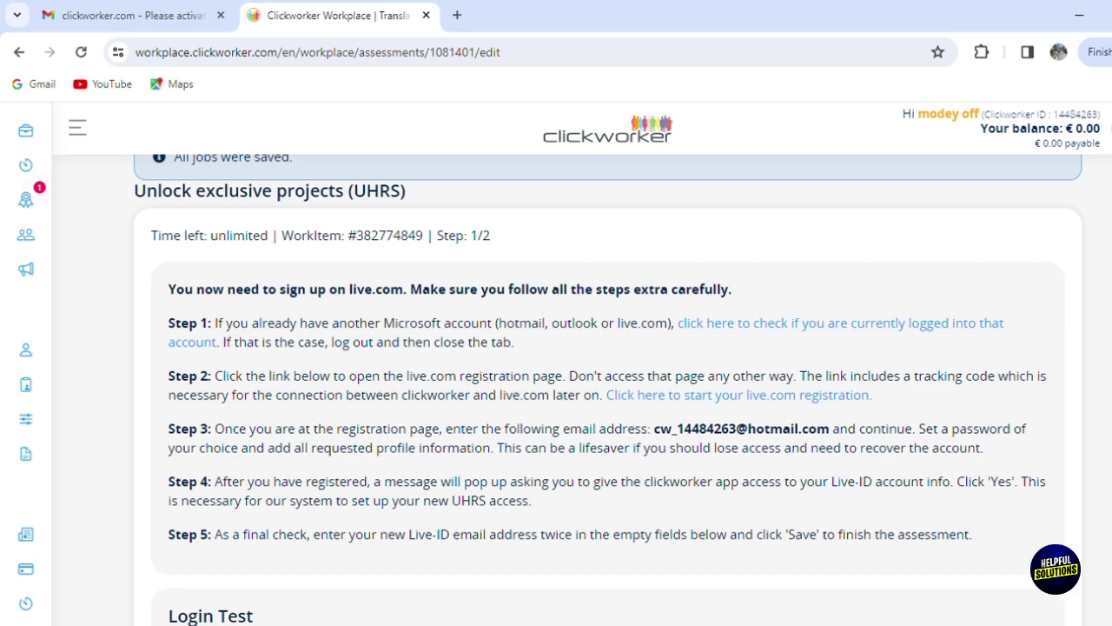
scroll(609, 391, down, 2)
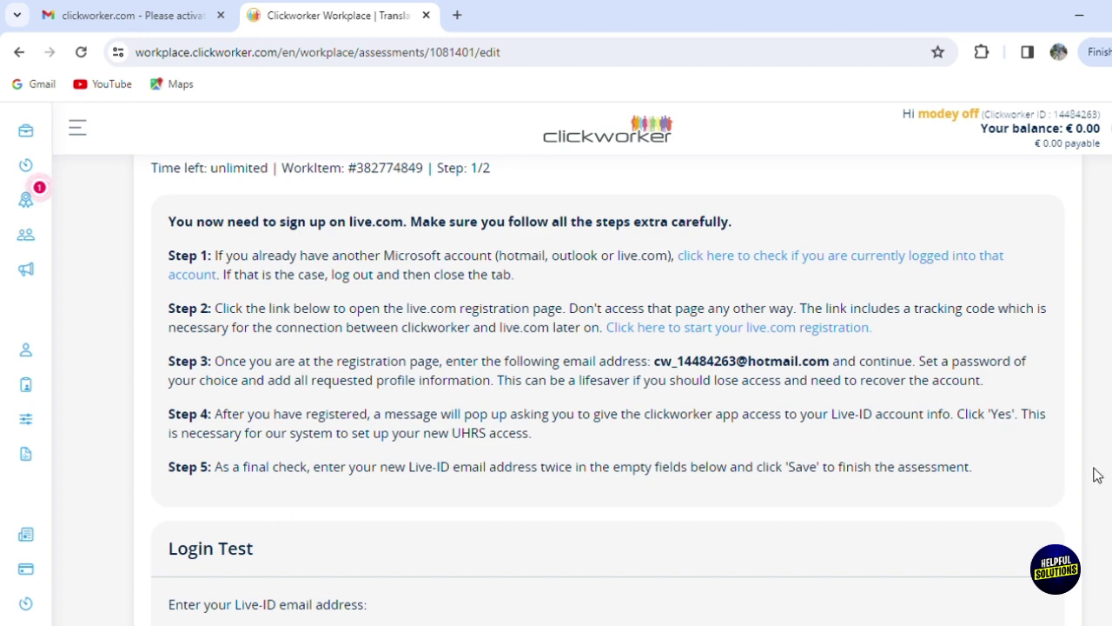
scroll(1097, 474, down, 1)
scroll(608, 391, down, 4)
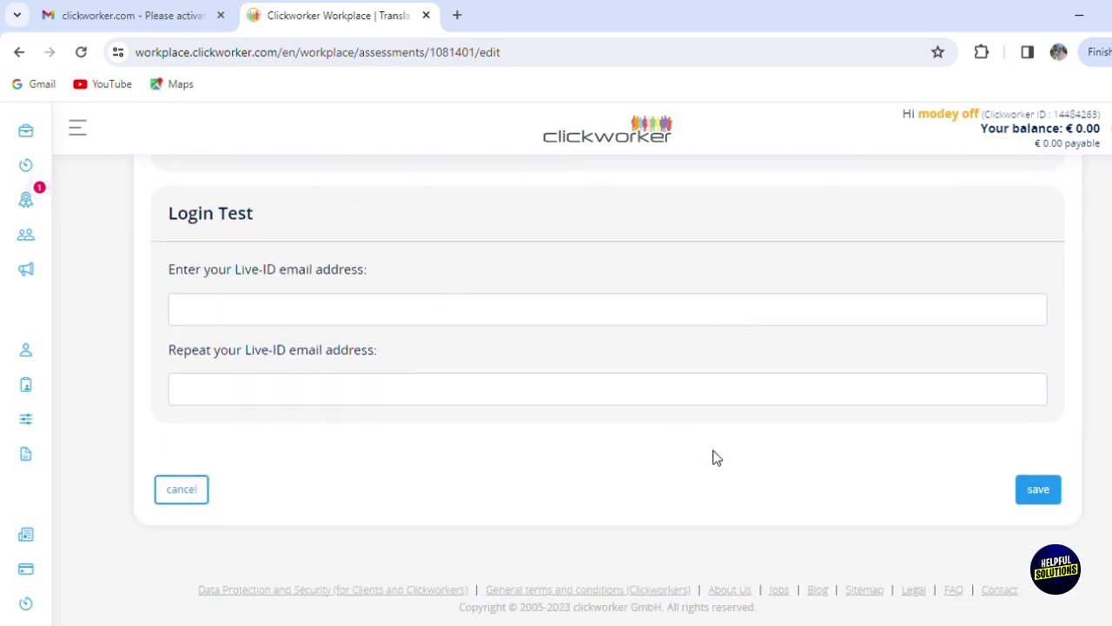
click(465, 301)
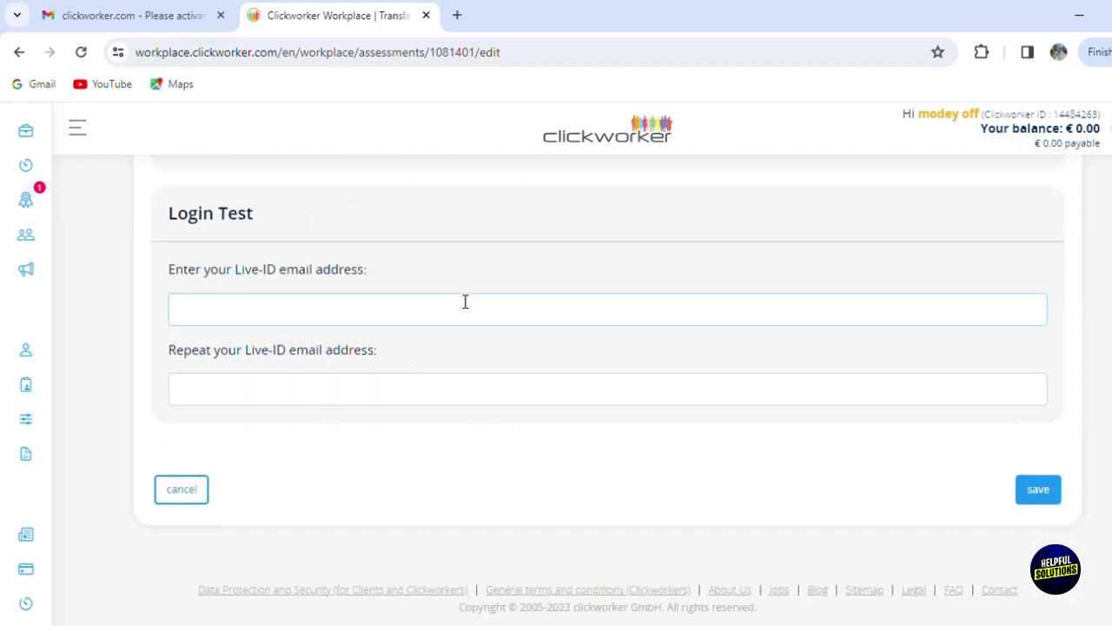
click(313, 388)
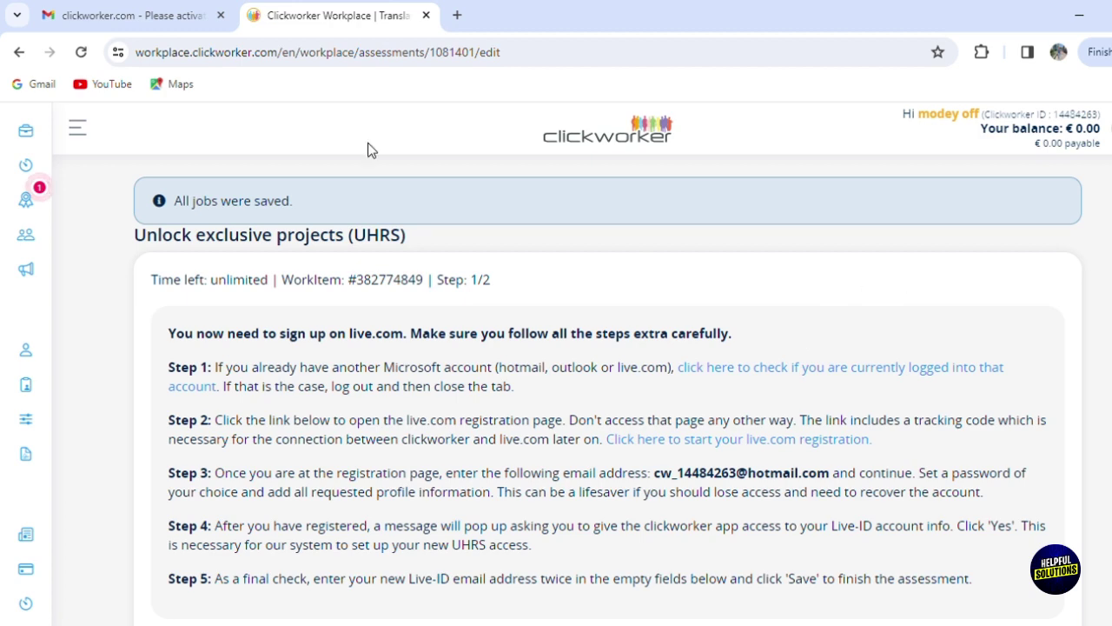
mouse_move(30, 218)
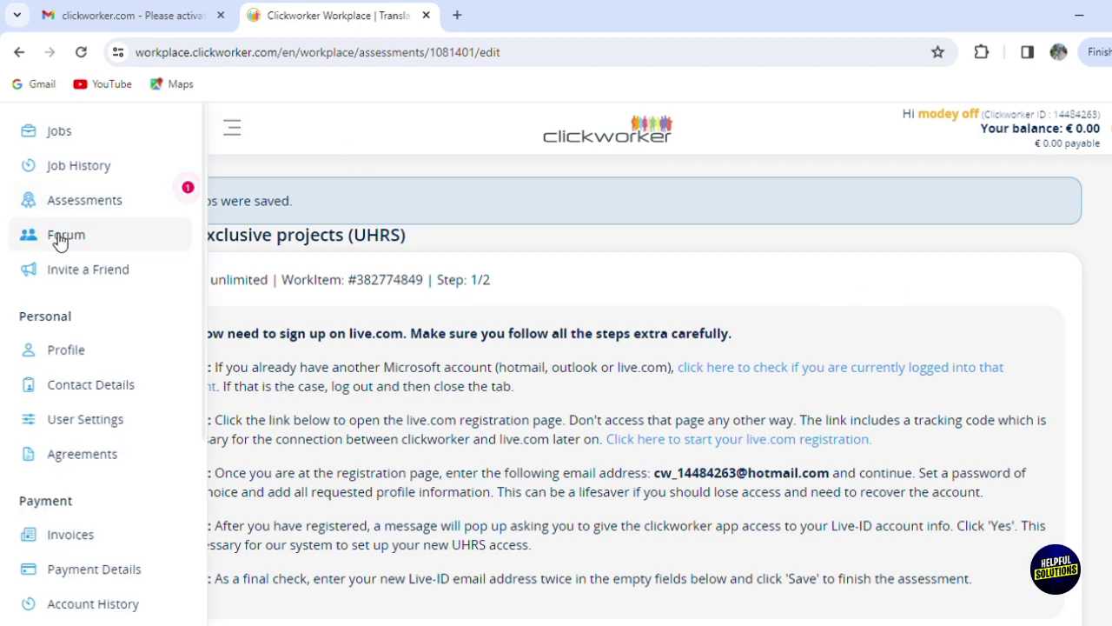
click(55, 238)
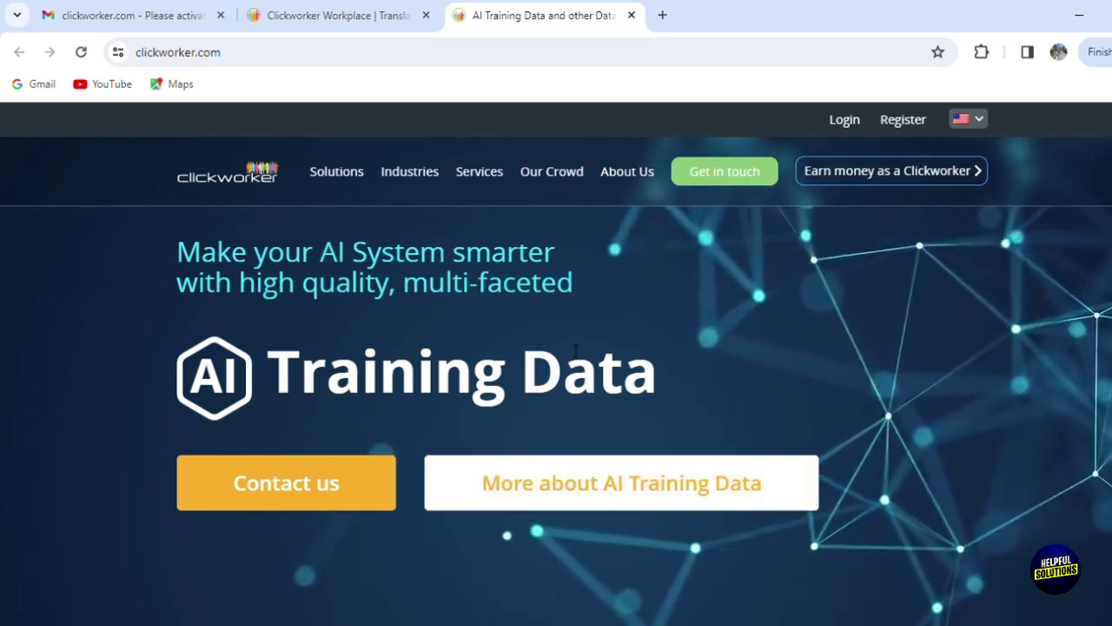
click(632, 15)
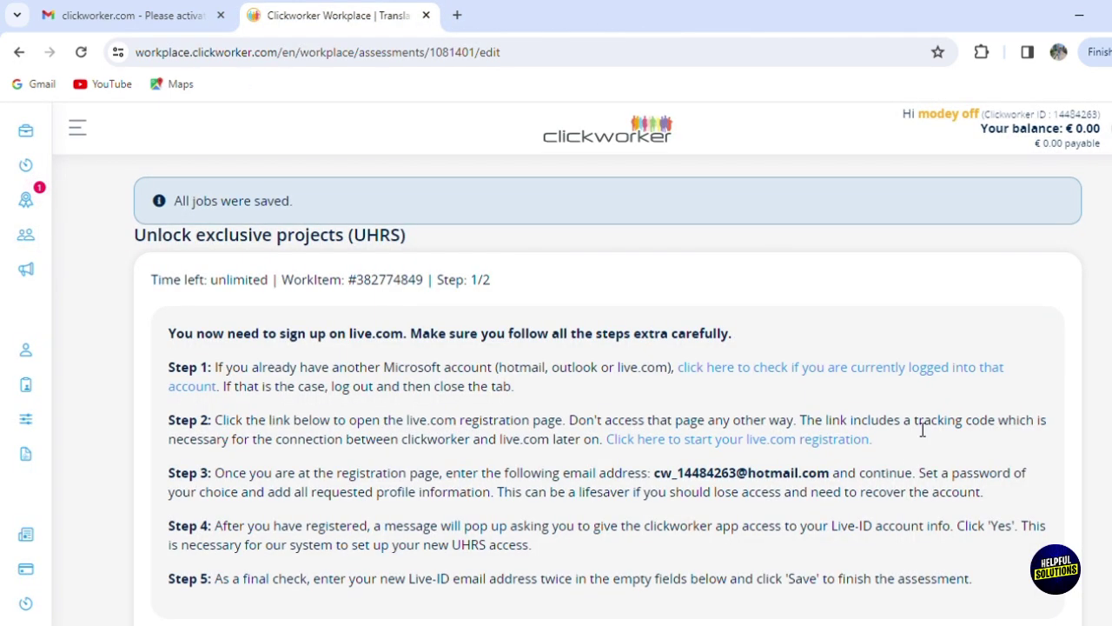